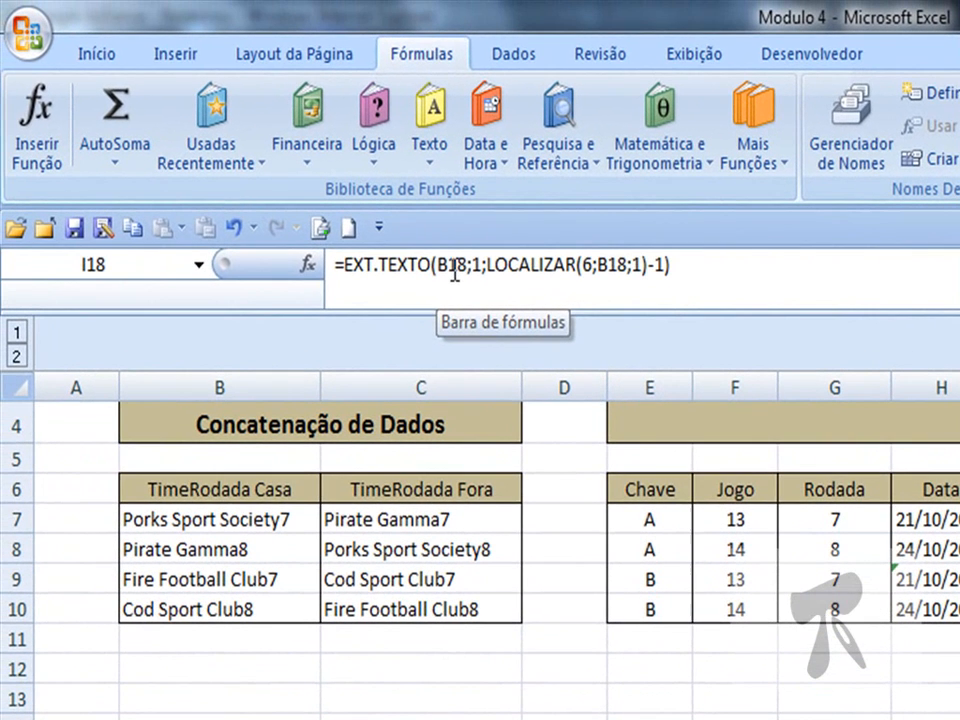
Examine the texto, núm_inicial and núm_caract arguments of the EXT.TEXTO formula in cell I18
left_click(454, 268)
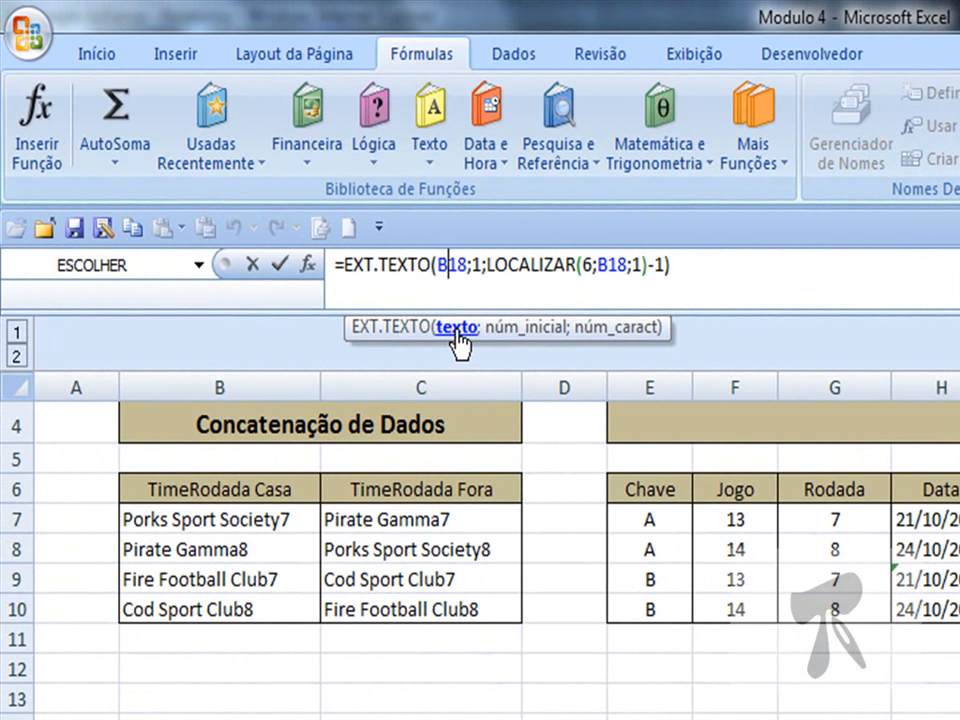
left_click(457, 334)
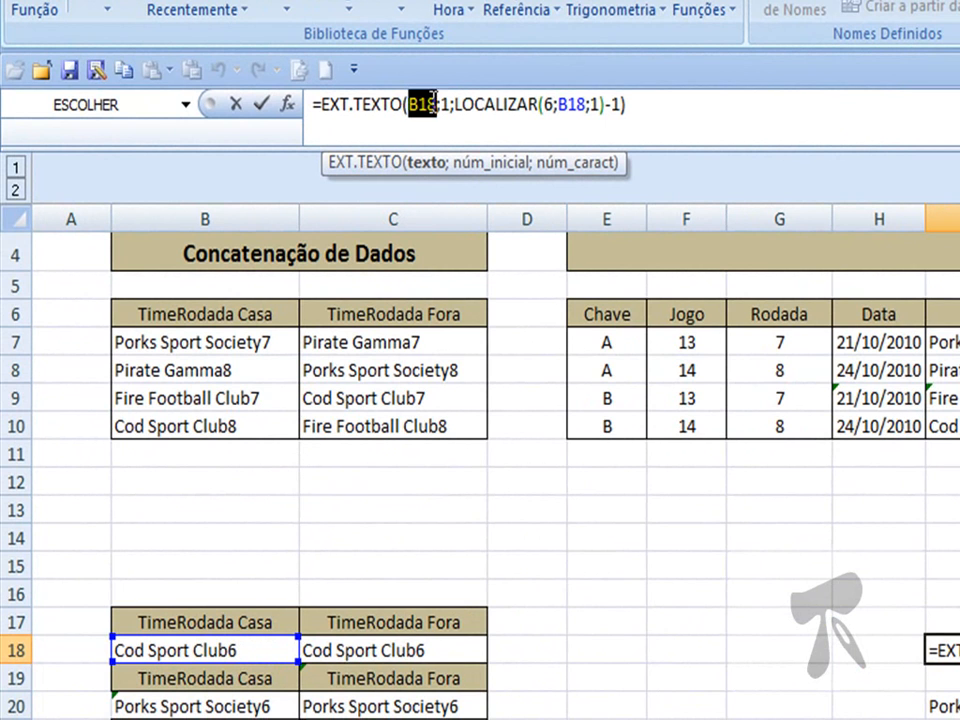
left_click(476, 178)
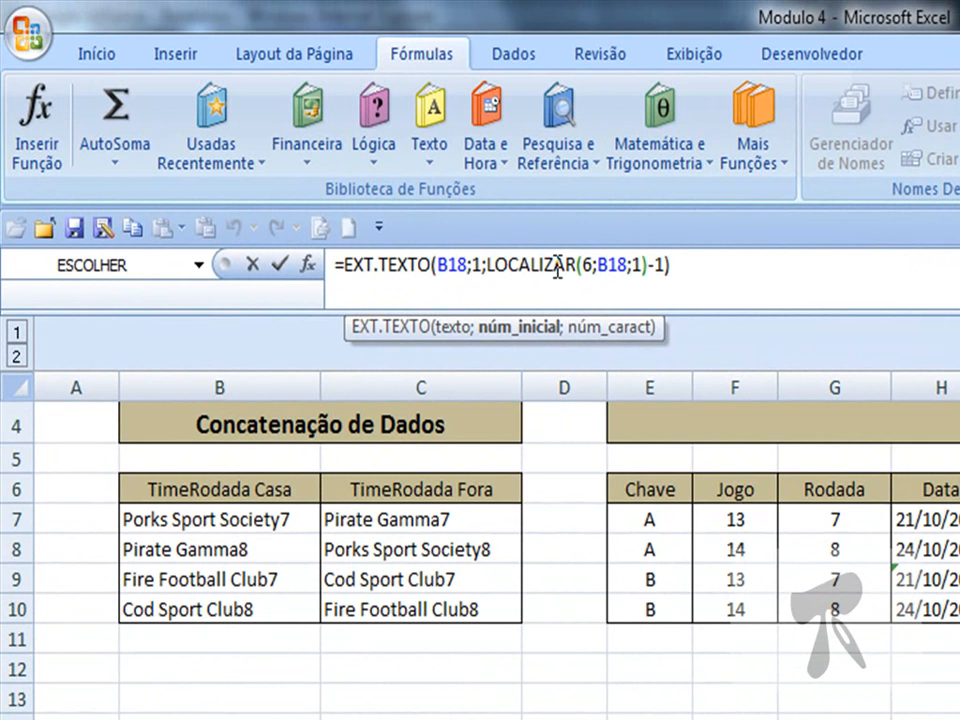
left_click(556, 270)
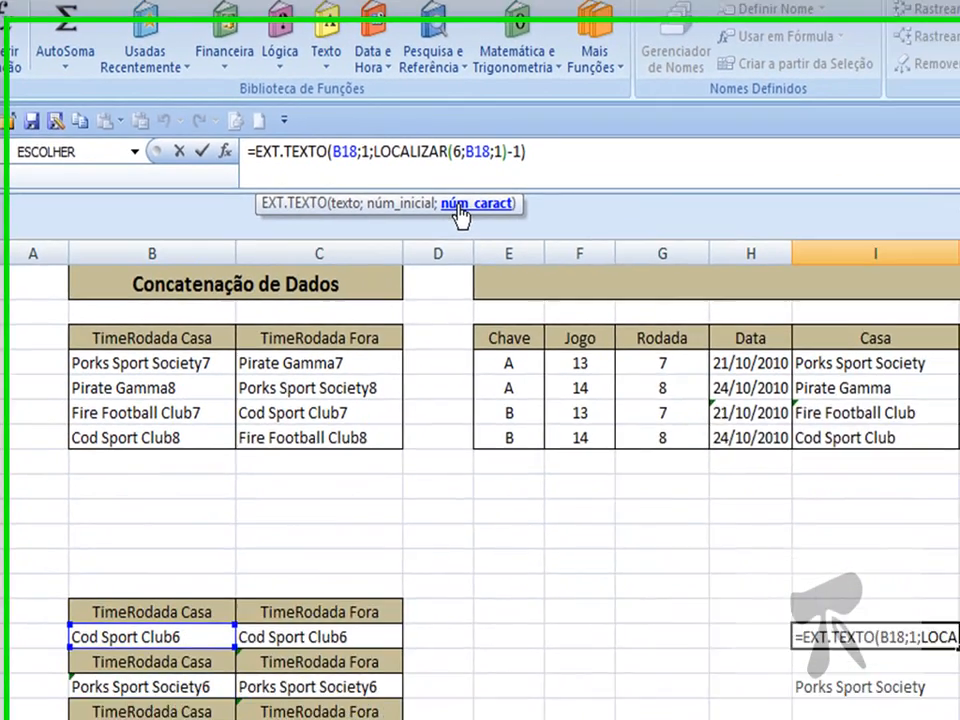
key("Return")
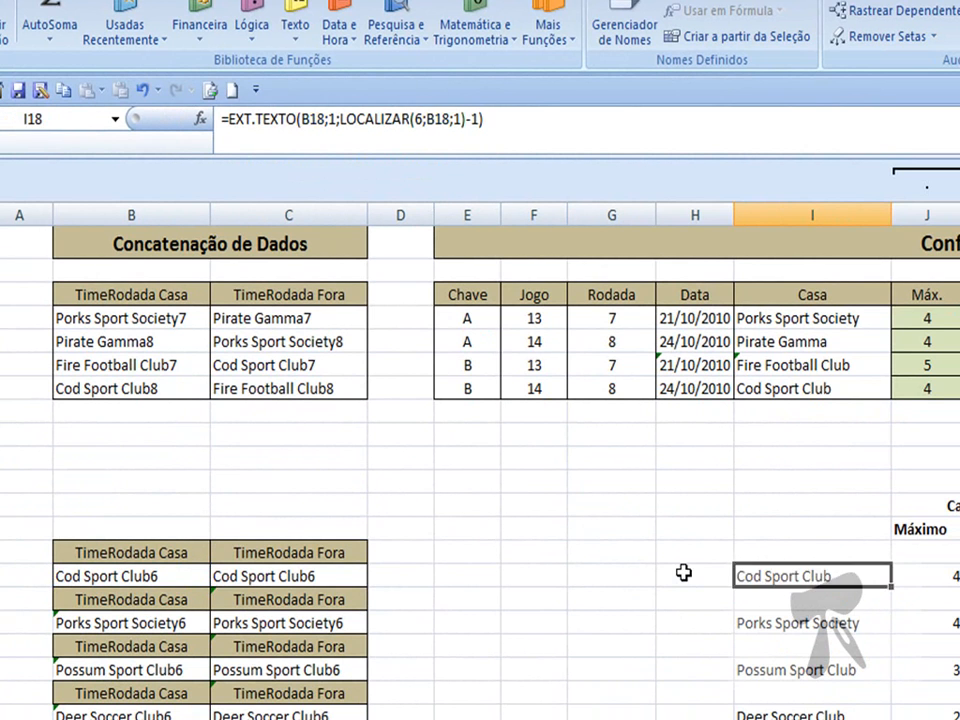
Enter the formula =EXT.TEXTO(B18;1;5) in cell H18 to extract the first five characters of B18
left_click(683, 572)
type("=ext")
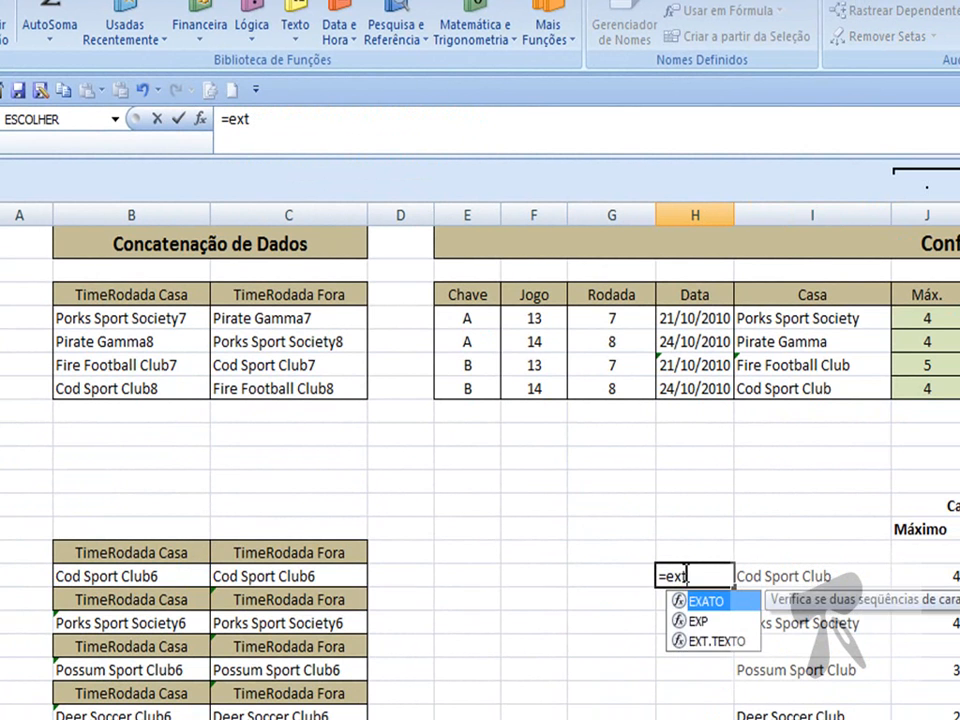
type(".texto")
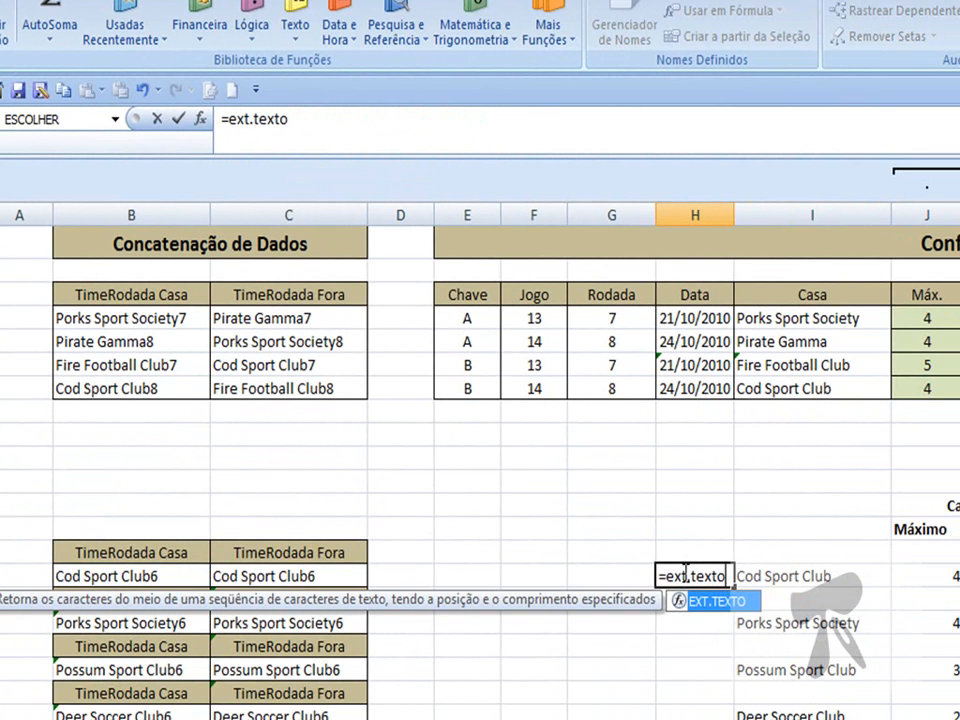
type("(")
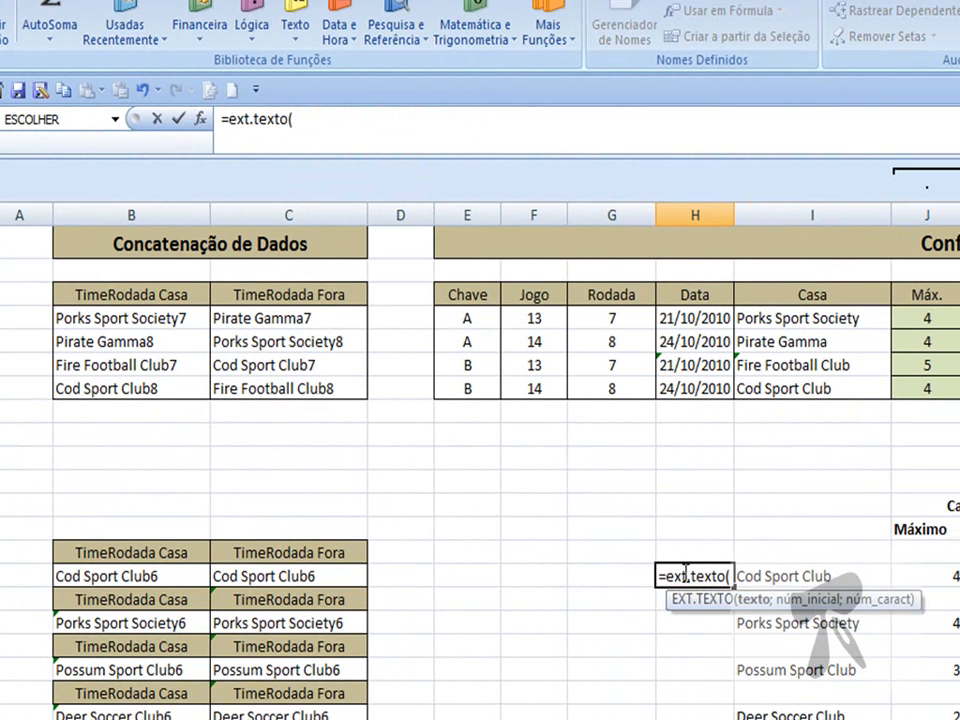
left_click(124, 575)
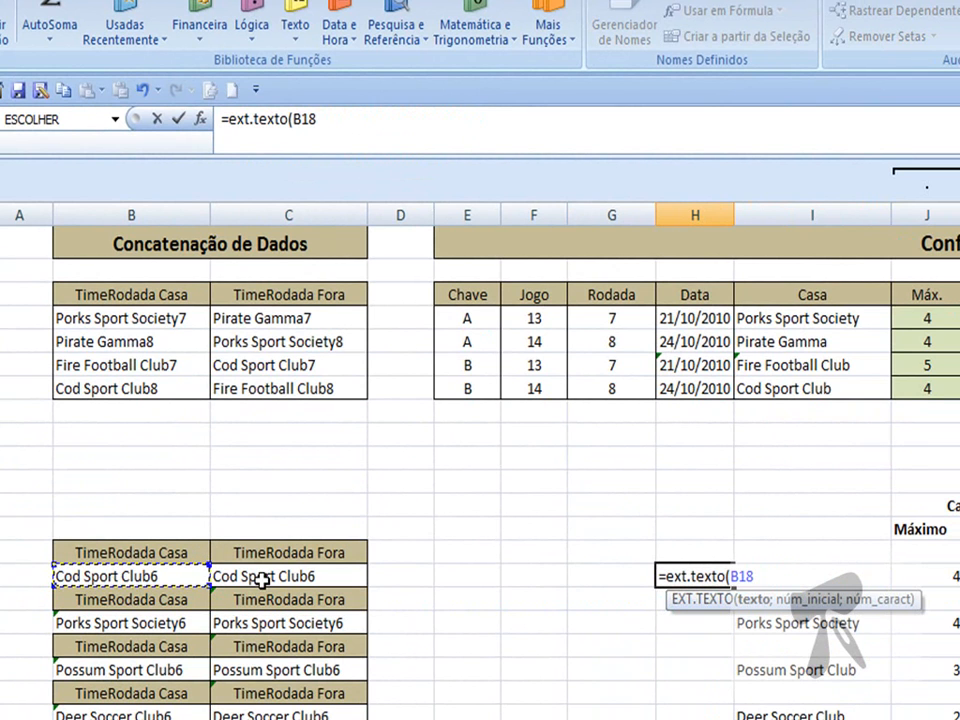
type(";1;")
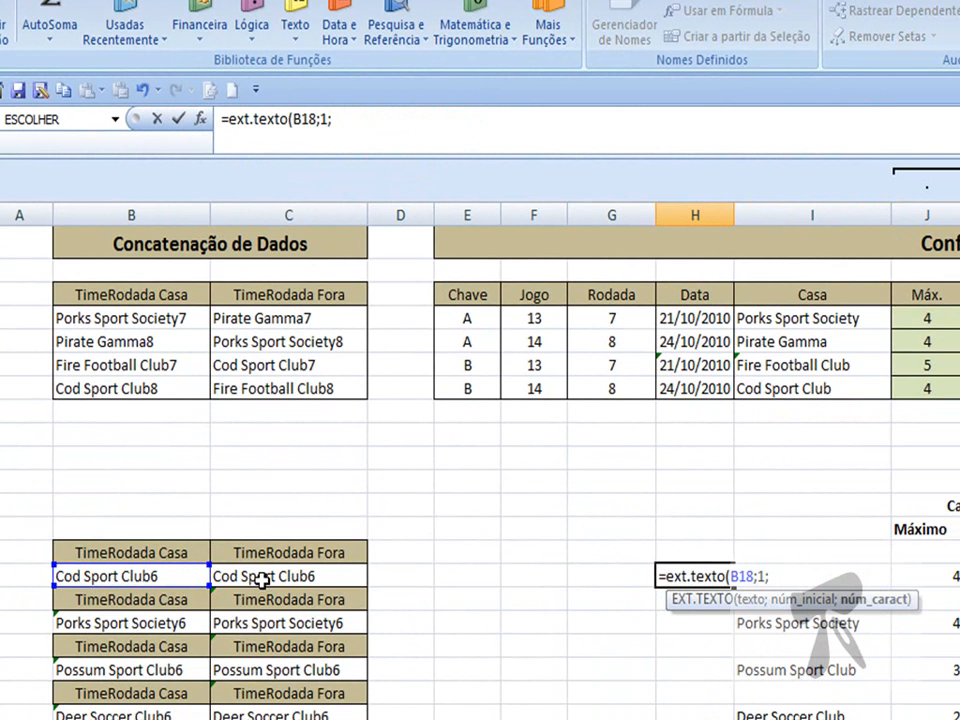
type("5)")
key("Return")
key("Up")
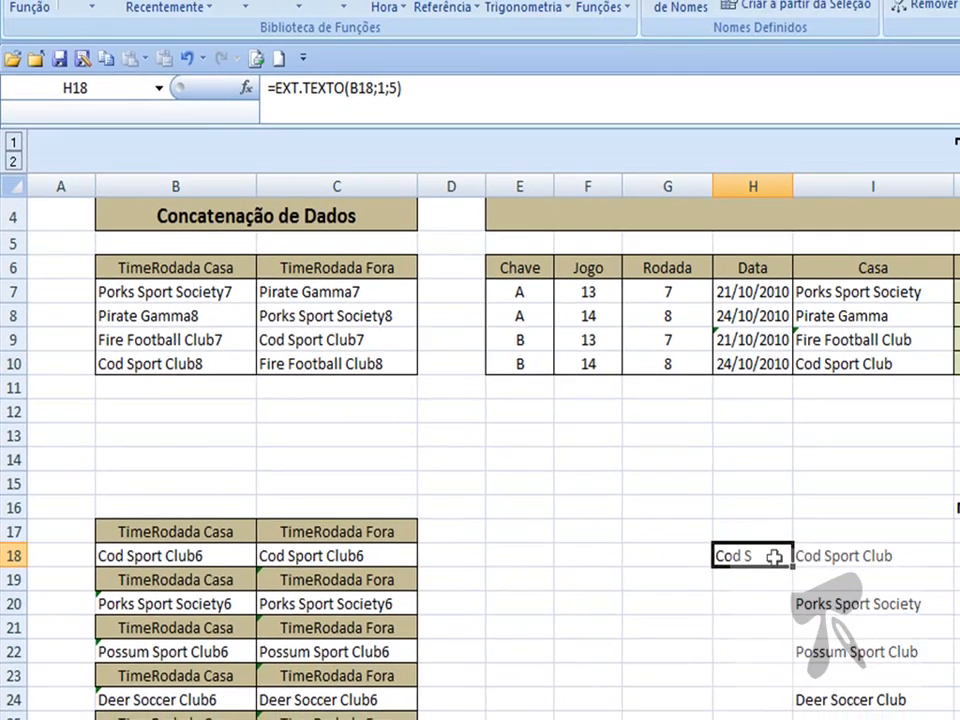
Compare the formulas in H18 and I18 and examine the nested LOCALIZAR(6;B18;1) part of I18
key("Right")
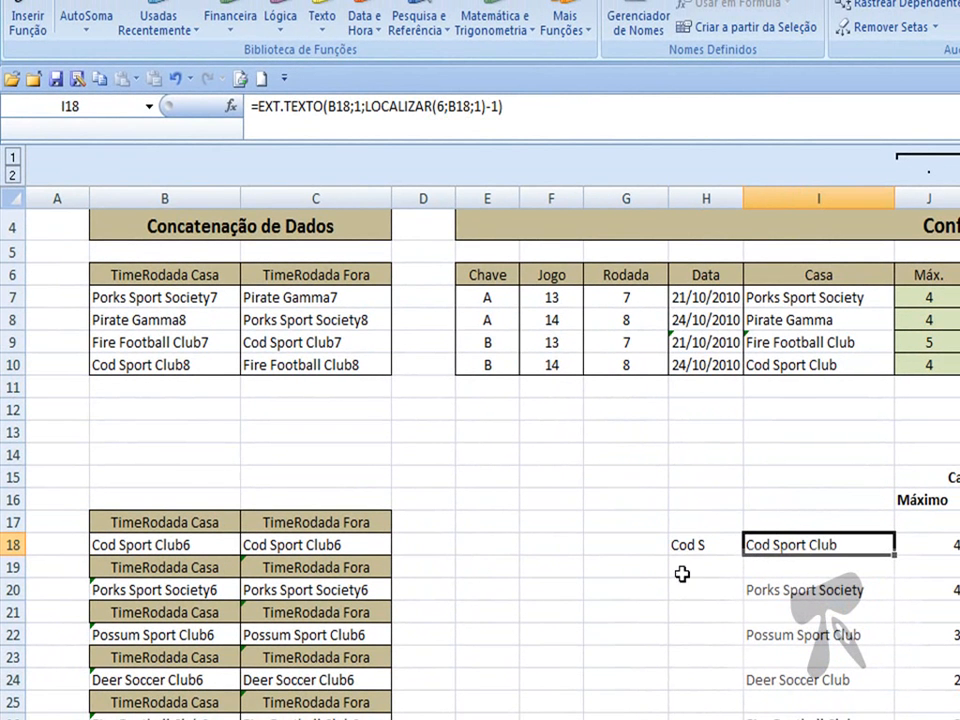
left_click(684, 556)
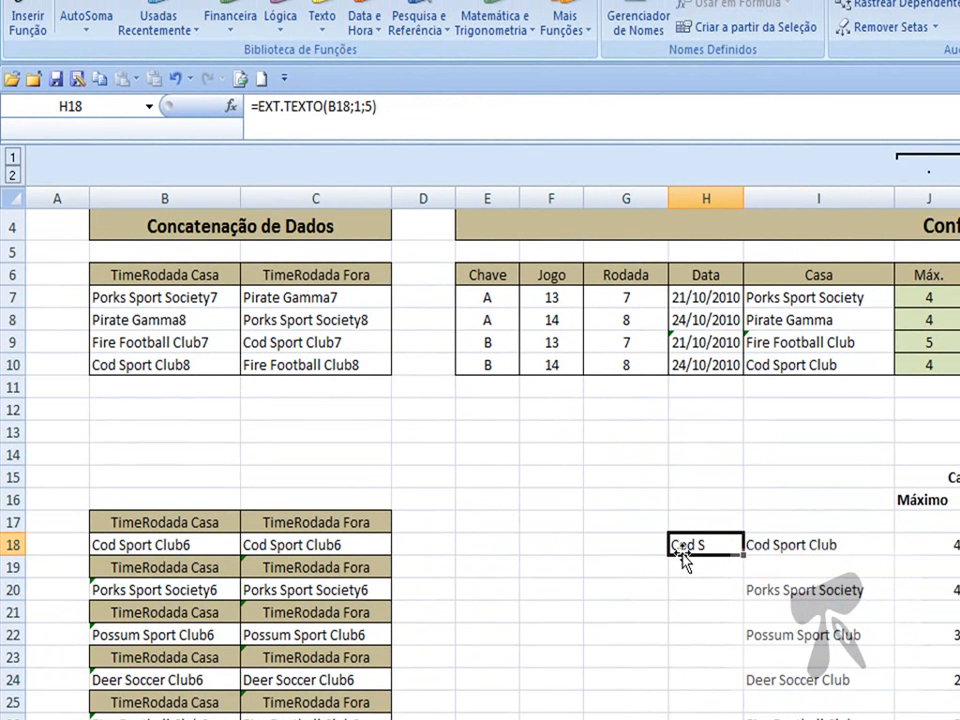
scroll(684, 558, "up", 1)
scroll(683, 556, "down", 2)
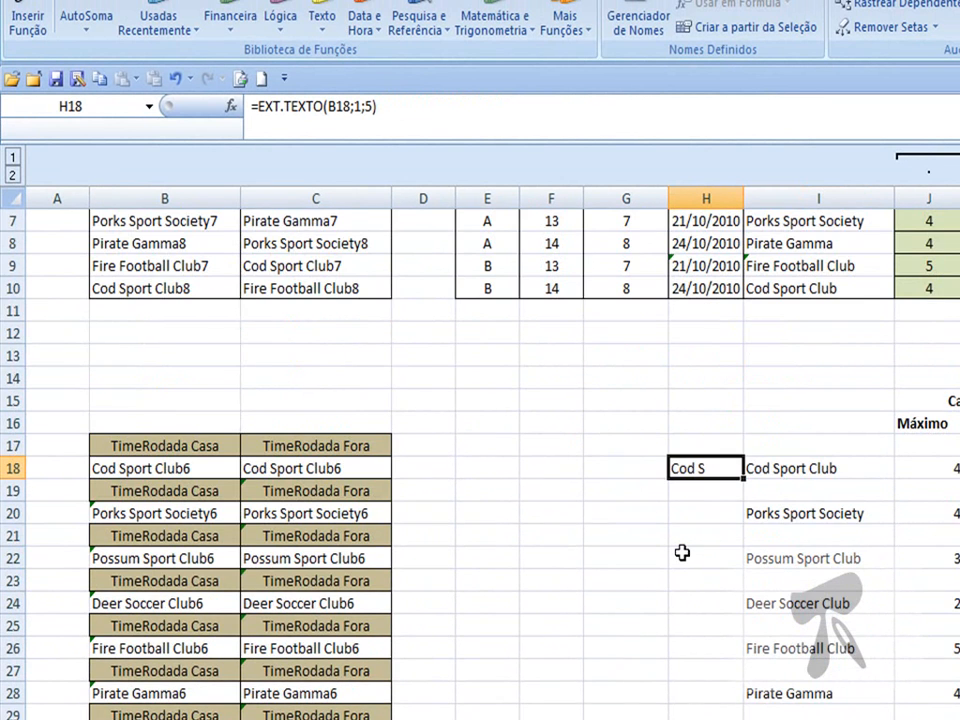
scroll(682, 553, "up", 2)
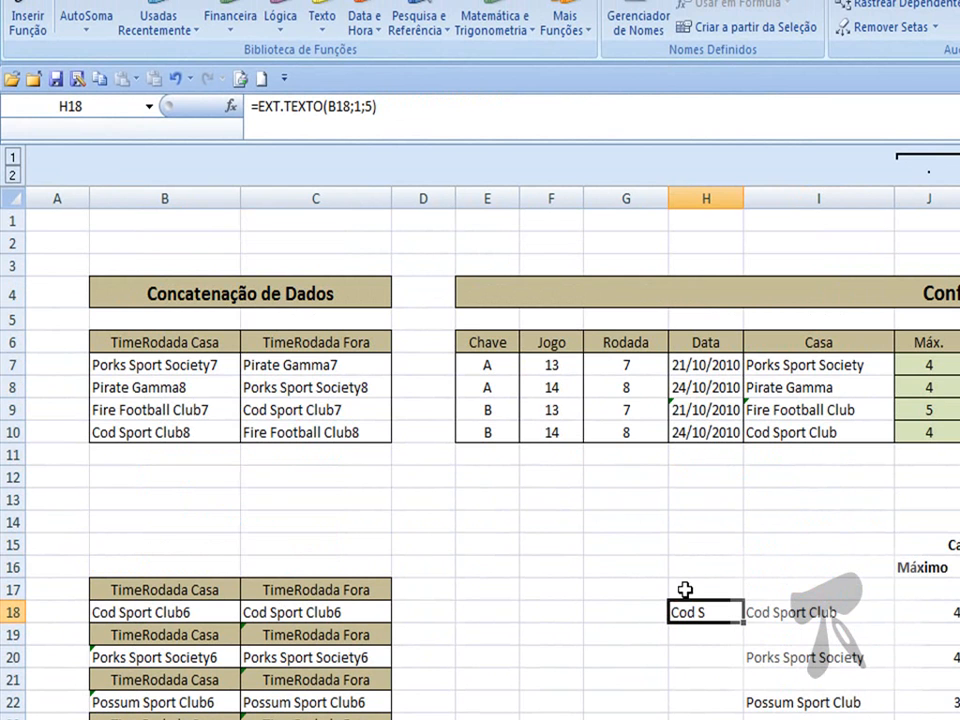
left_click(788, 612)
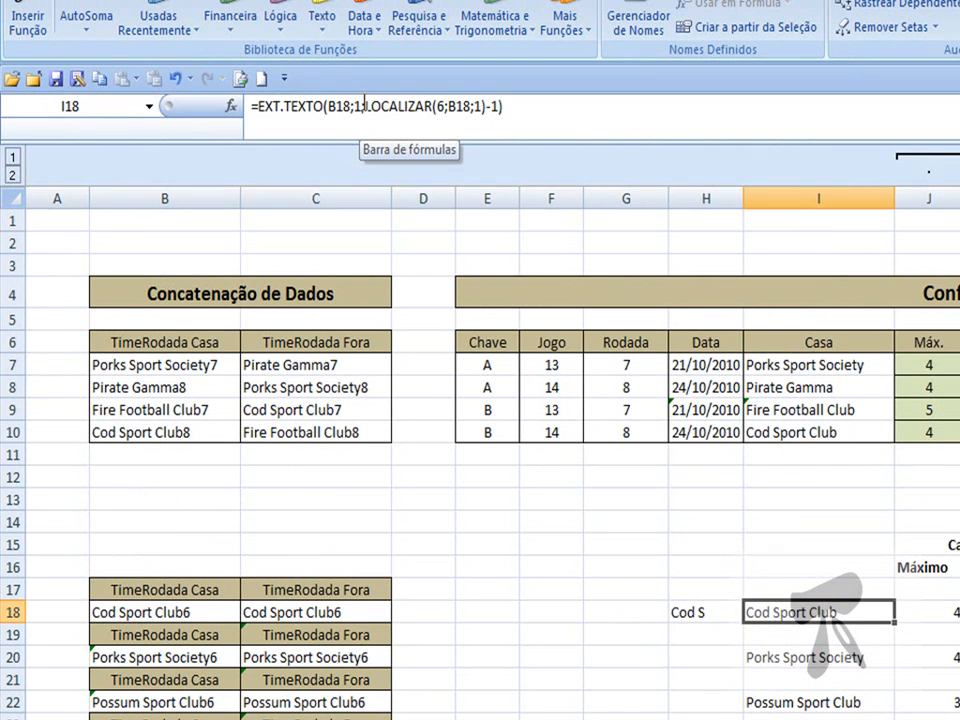
left_click_drag(366, 105, 489, 97)
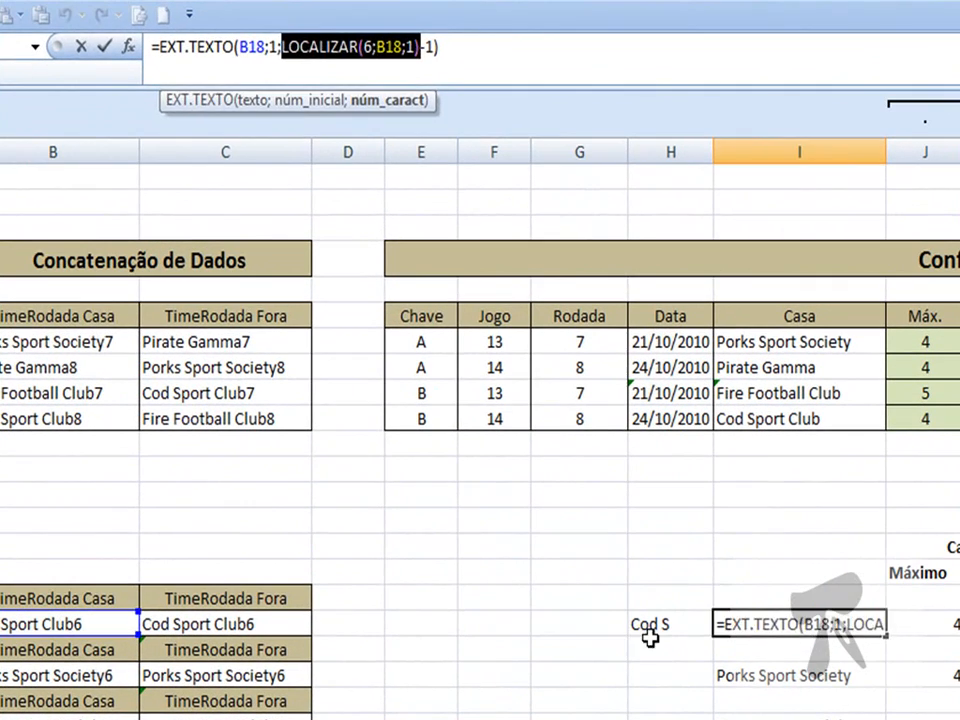
key("Escape")
left_click(597, 622)
type("=localizar")
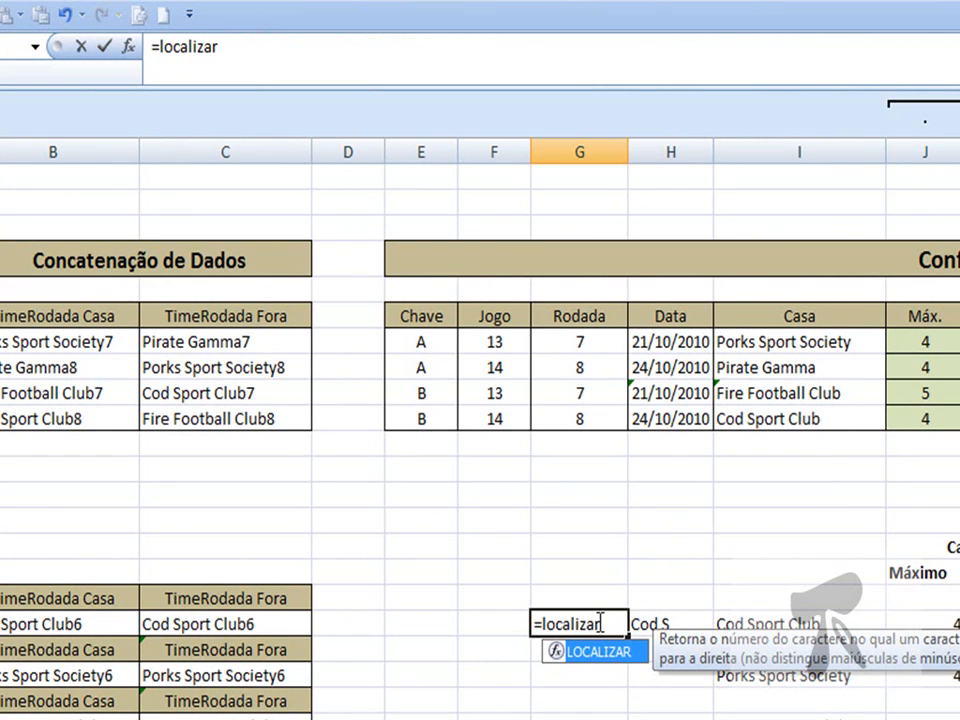
type("(")
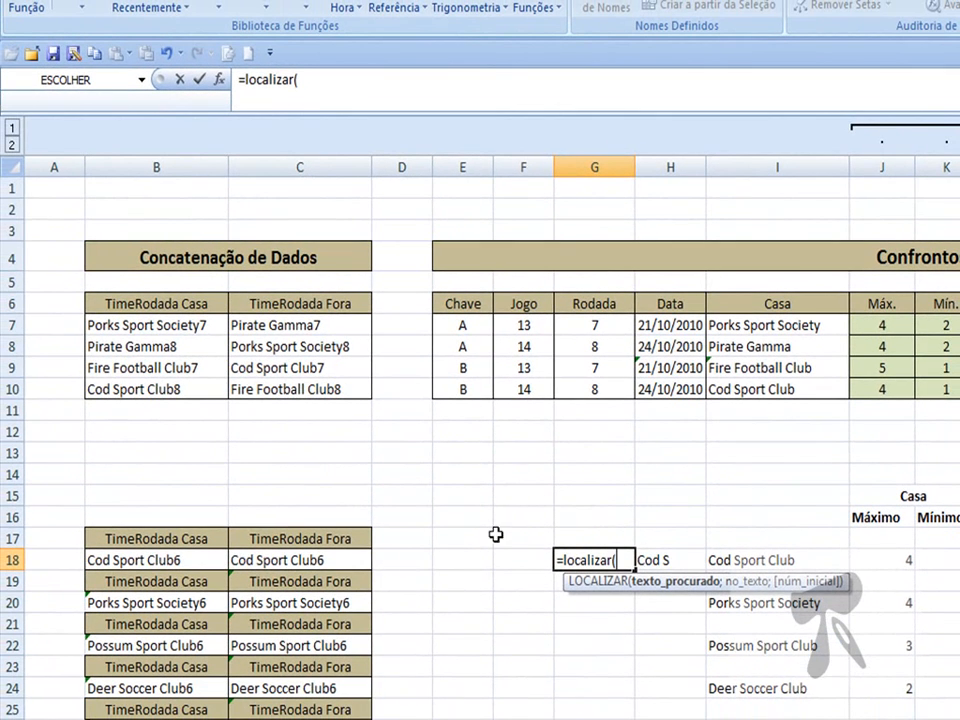
left_click(141, 561)
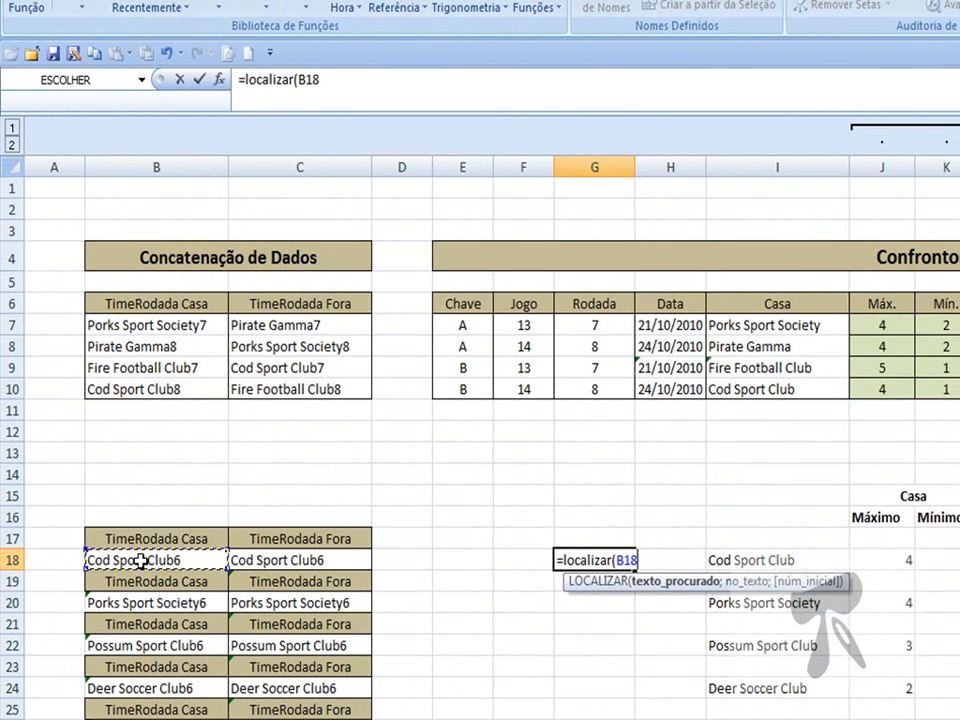
type(";")
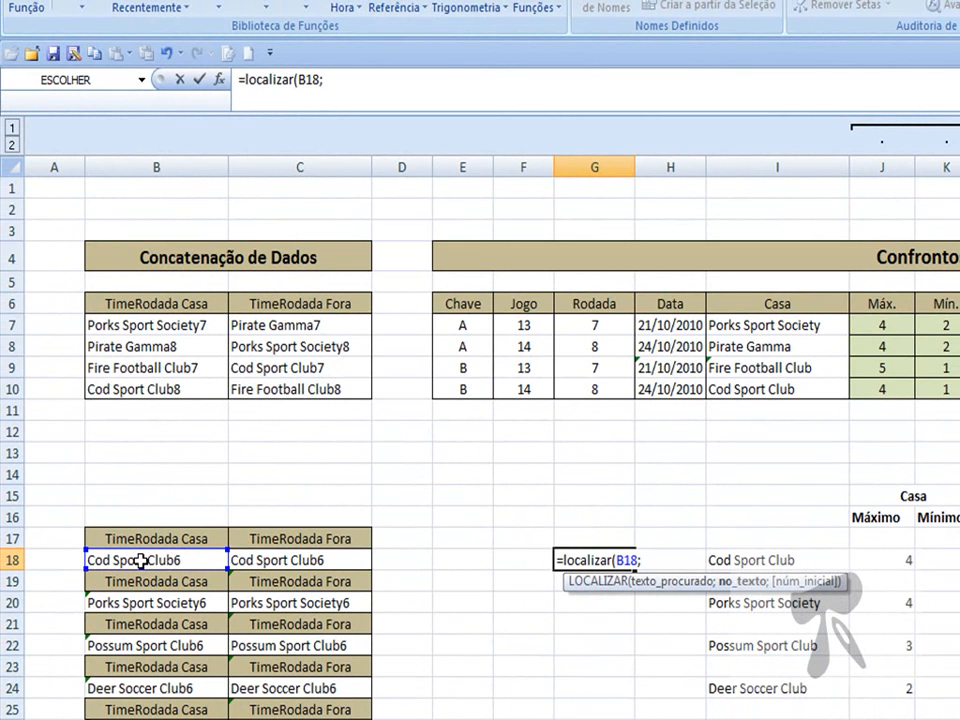
key("Left")
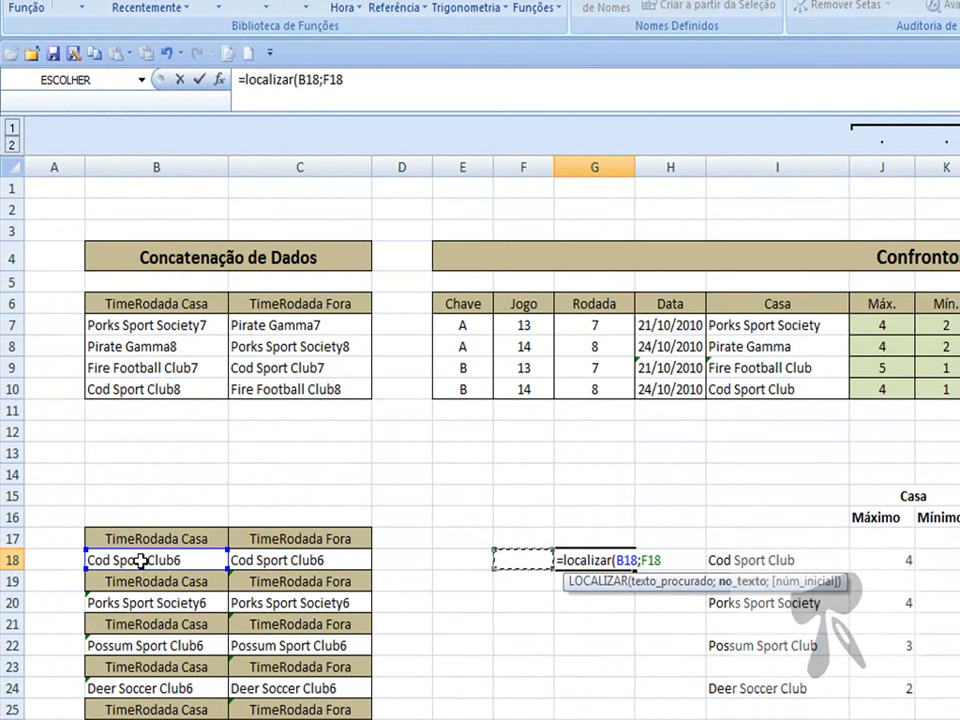
key("Escape")
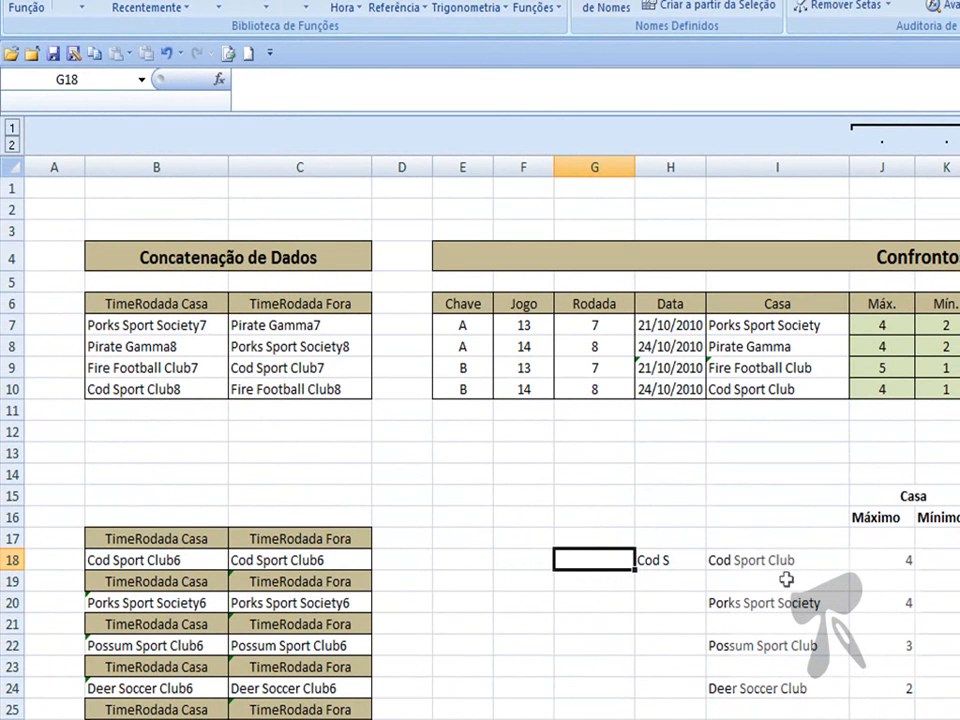
Enter the formula =LOCALIZAR(6;B18;1) in cell G18 to find the position of the 6 in B18
left_click(740, 558)
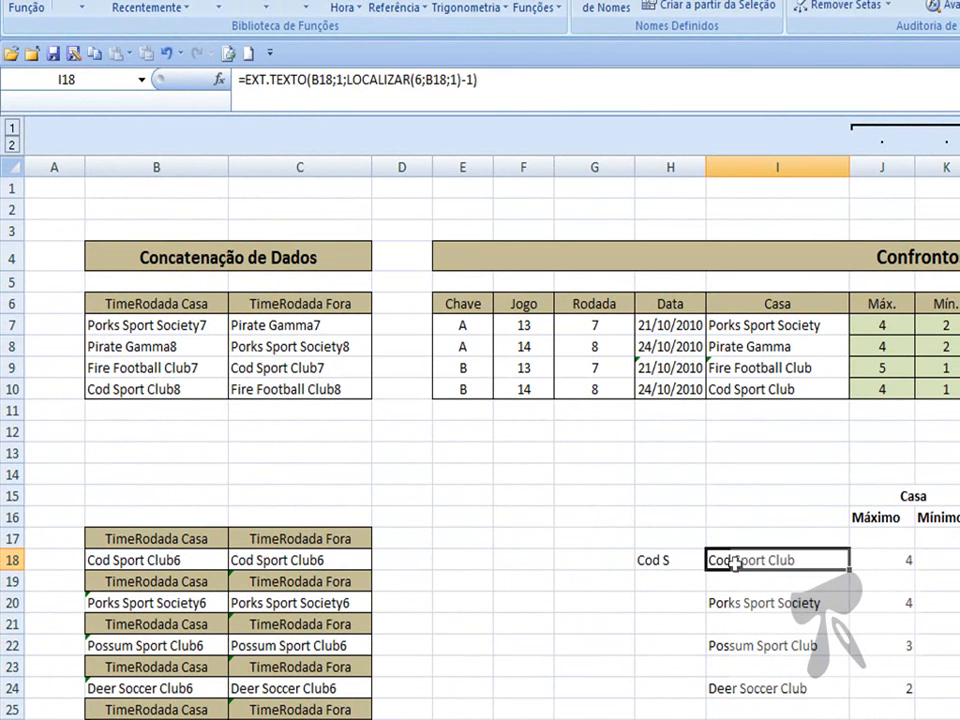
left_click(604, 563)
type("=localiza")
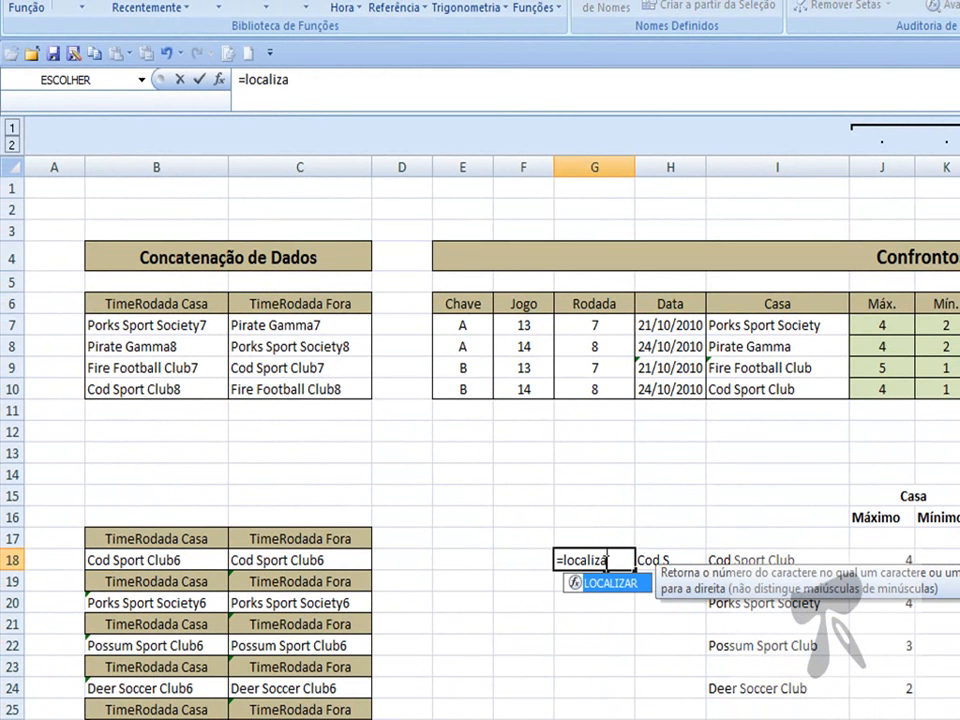
type("r(")
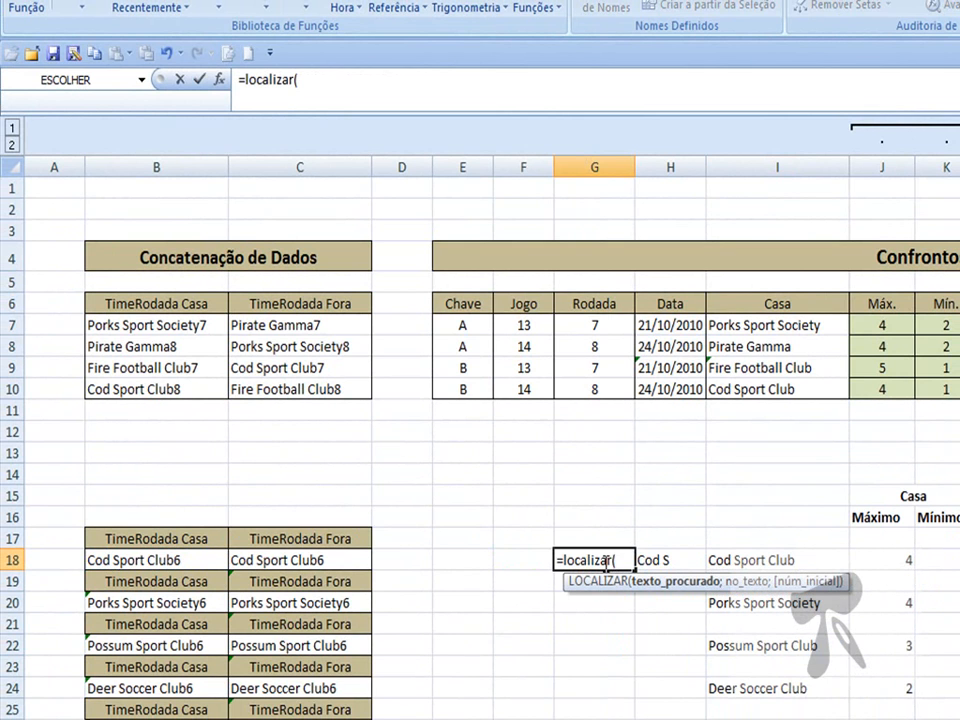
type("6;")
left_click(129, 561)
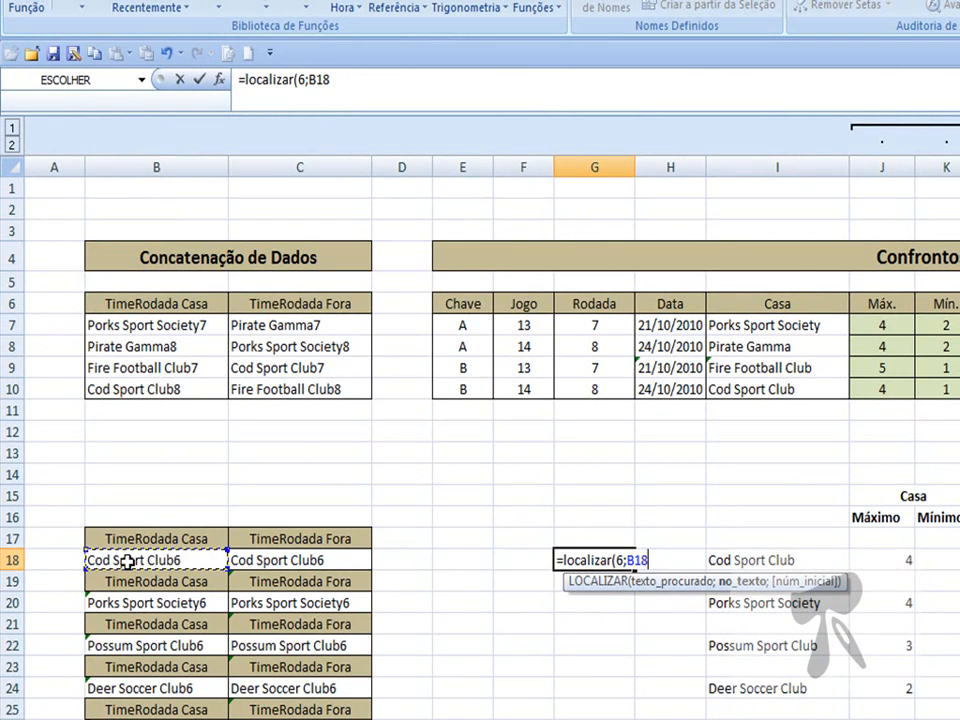
type(";1)")
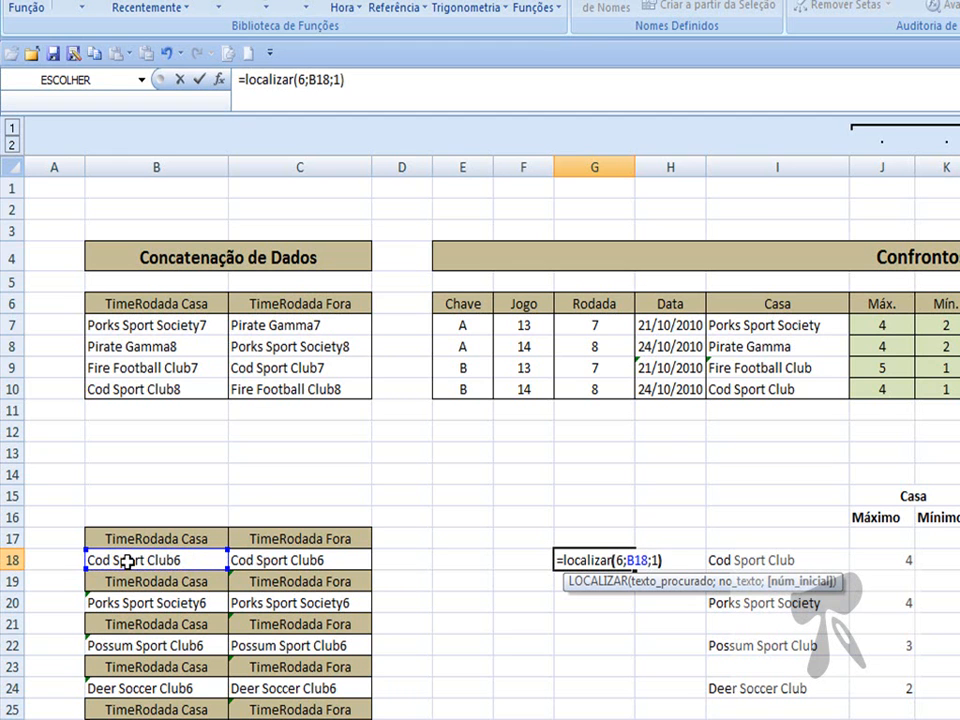
key("ctrl+Return")
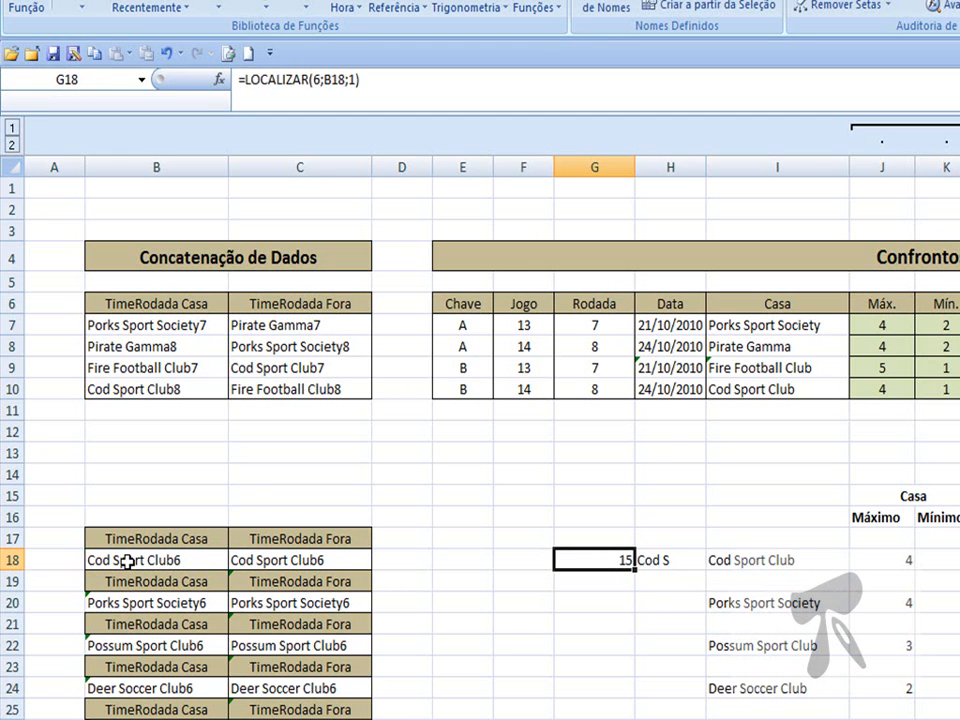
Examine the texto_procurado, no_texto and núm_inicial arguments of the LOCALIZAR formula in cell G18
left_click(316, 85)
left_click(343, 133)
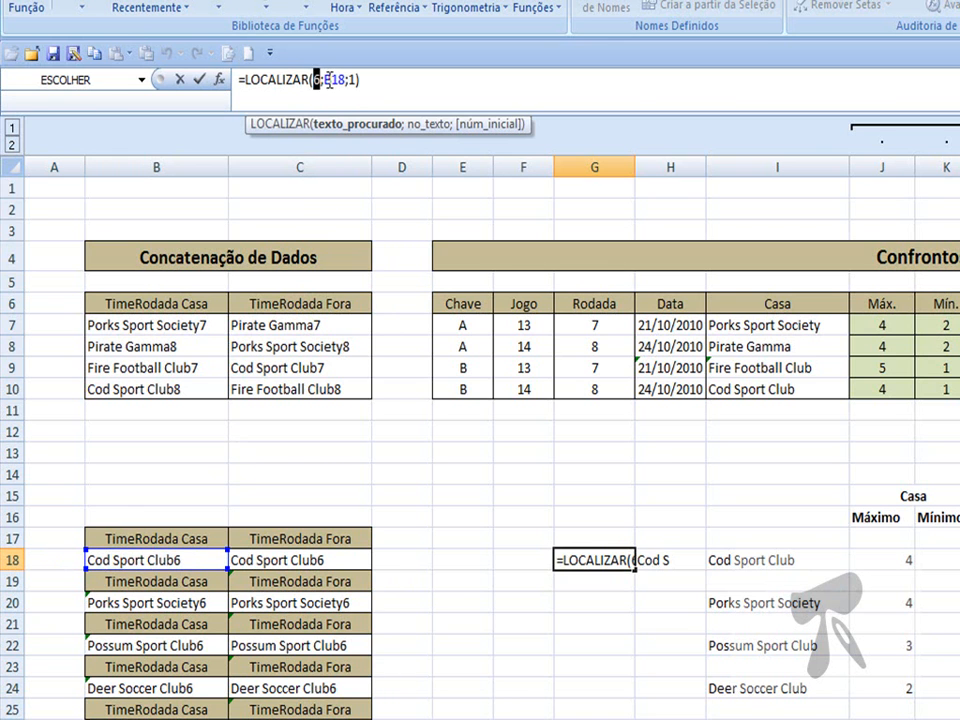
left_click(320, 80)
left_click(427, 138)
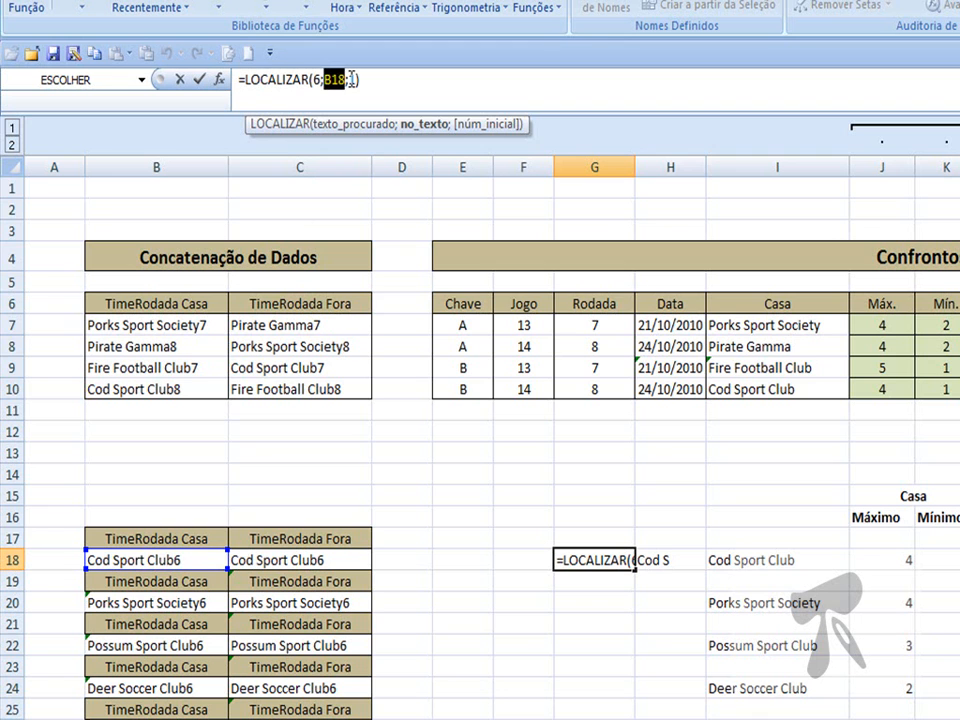
left_click(505, 125)
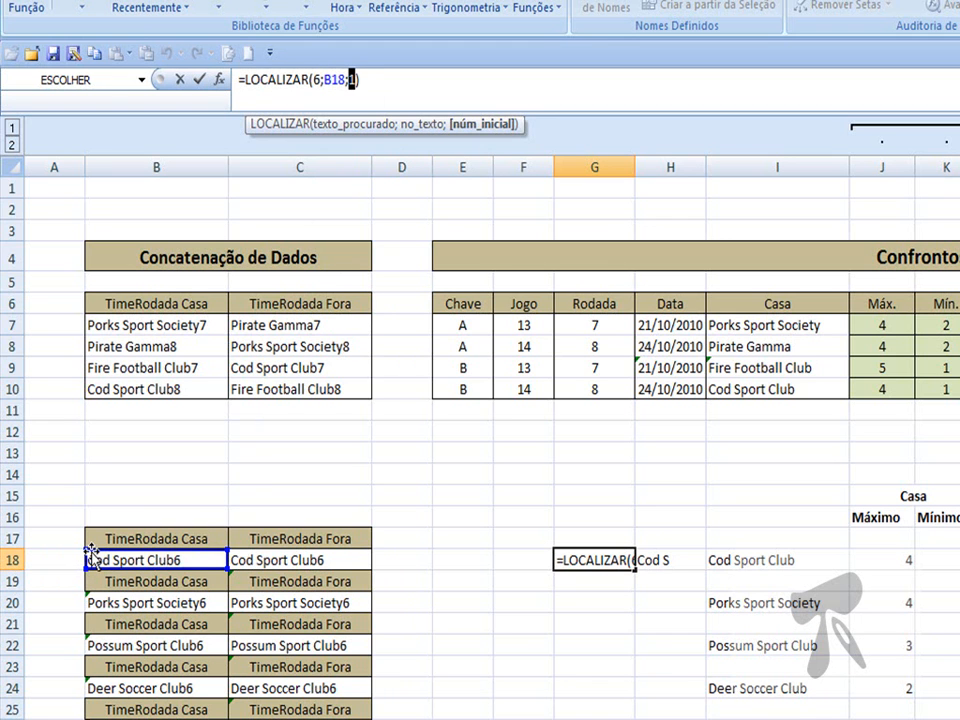
key("Return")
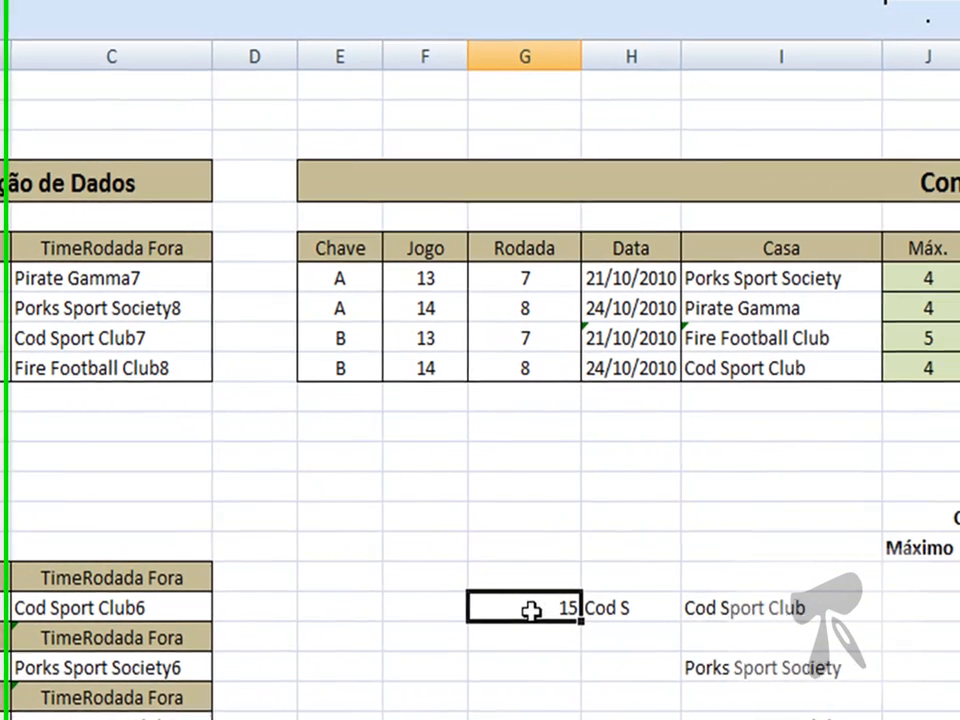
Compare the formulas in G18, H18 and I18, examining the núm_caract argument of the EXT.TEXTO formula in H18
left_click(685, 612)
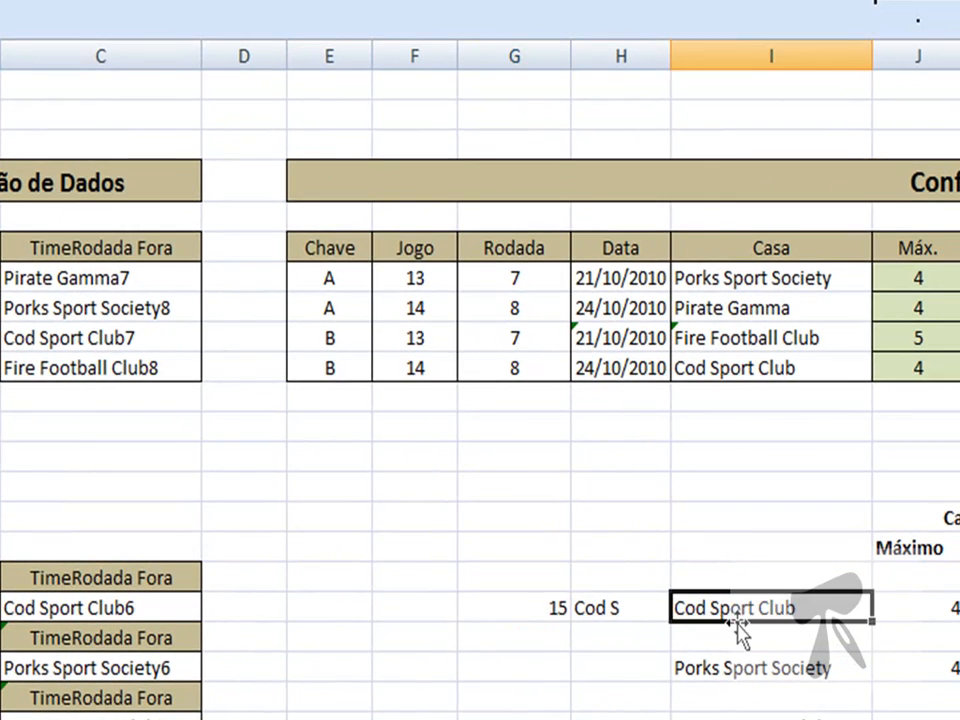
left_click(612, 598)
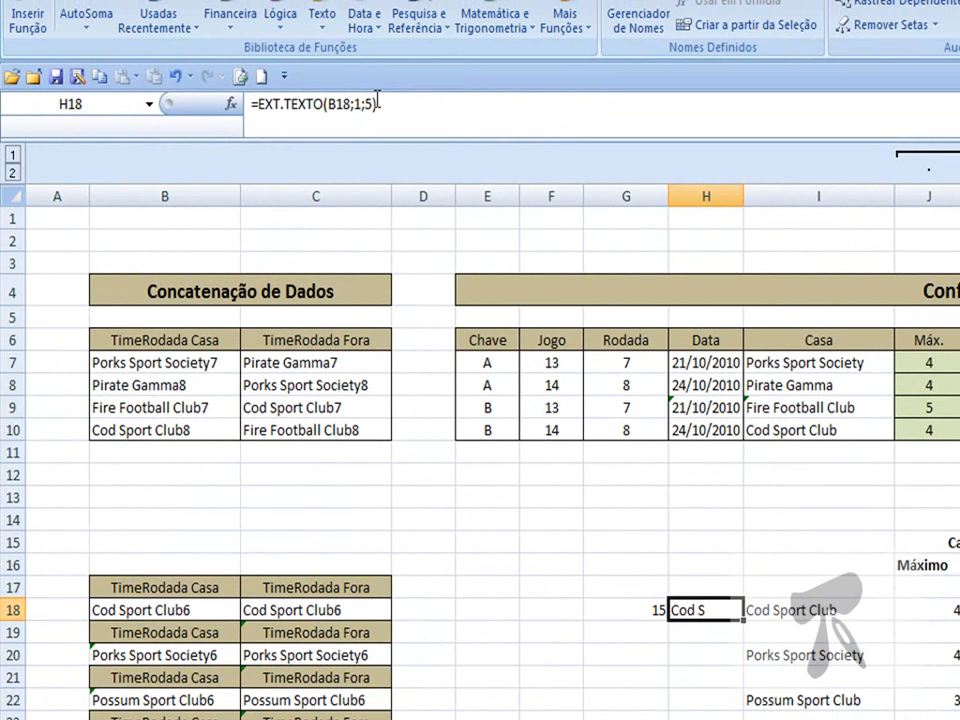
left_click(367, 103)
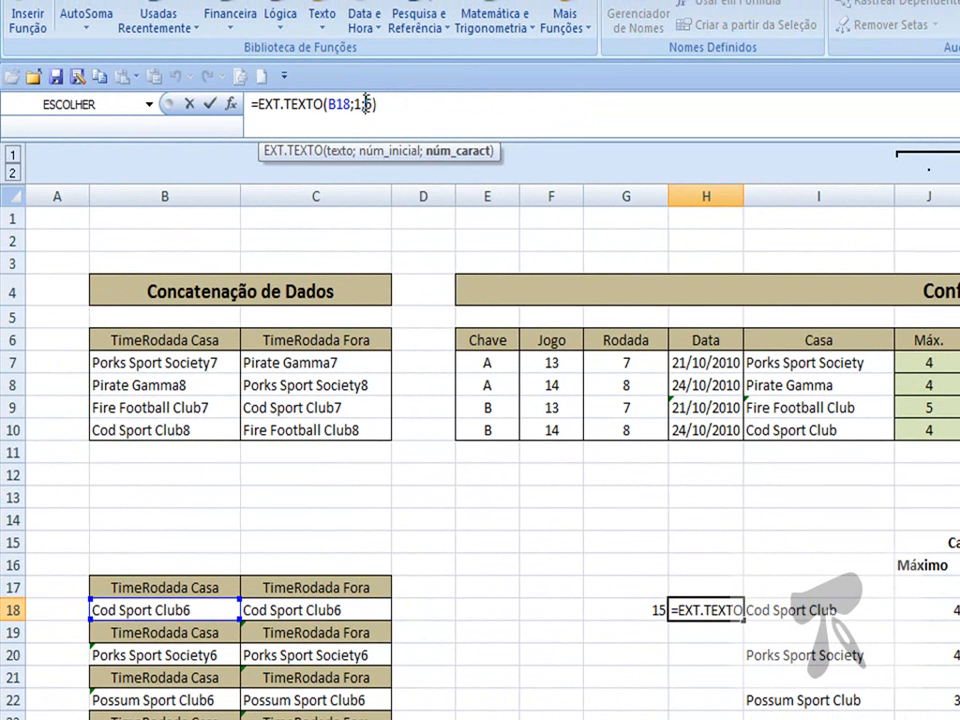
key("Return")
left_click(636, 610)
left_click(697, 614)
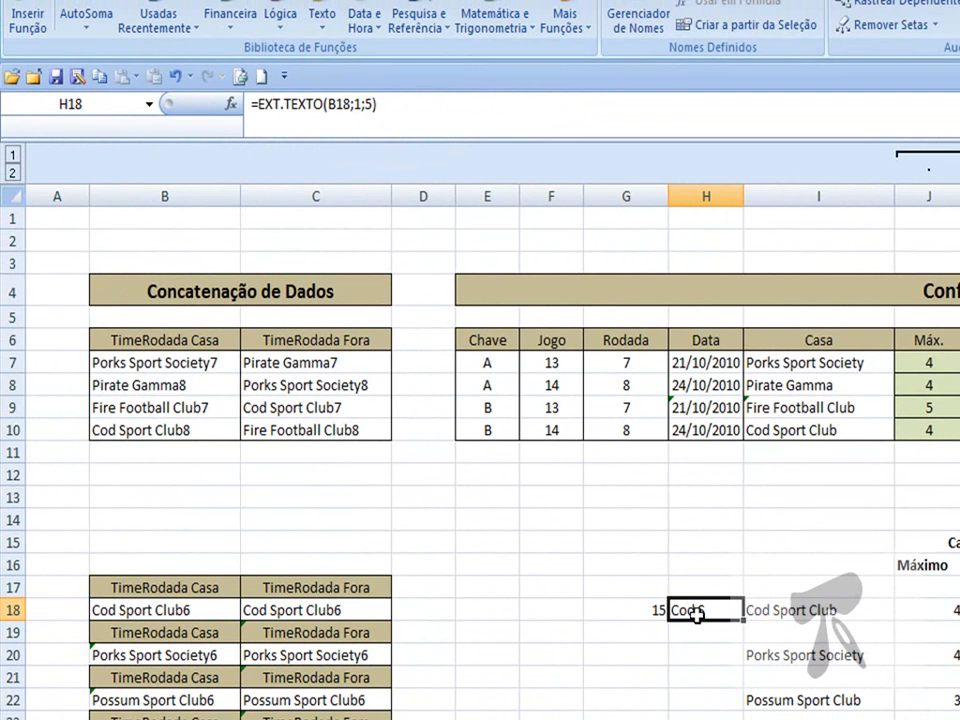
left_click(634, 610)
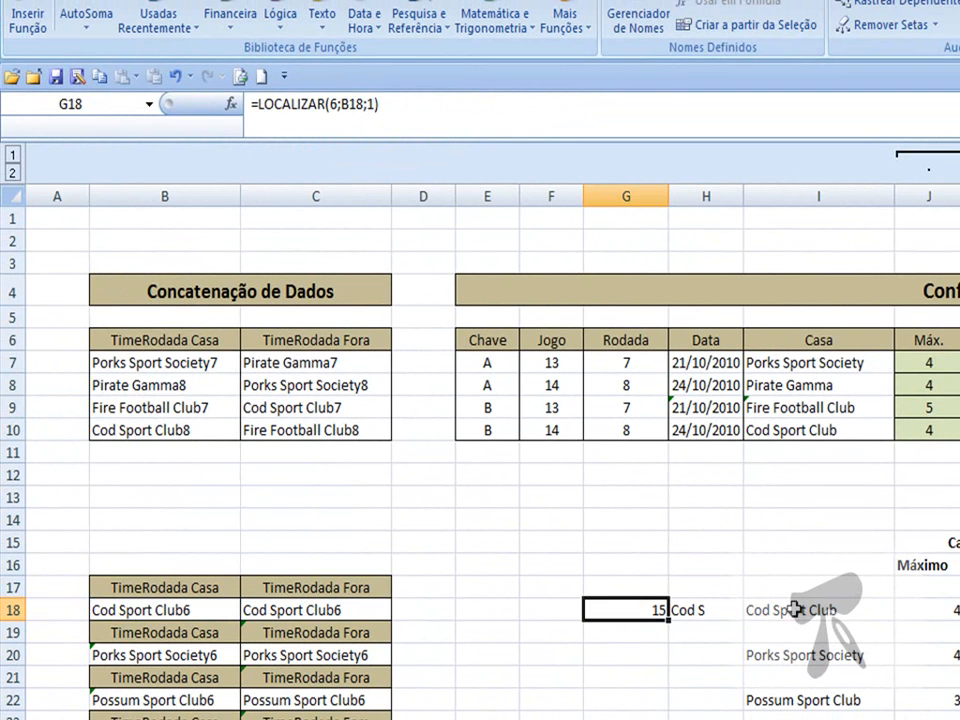
left_click(800, 611)
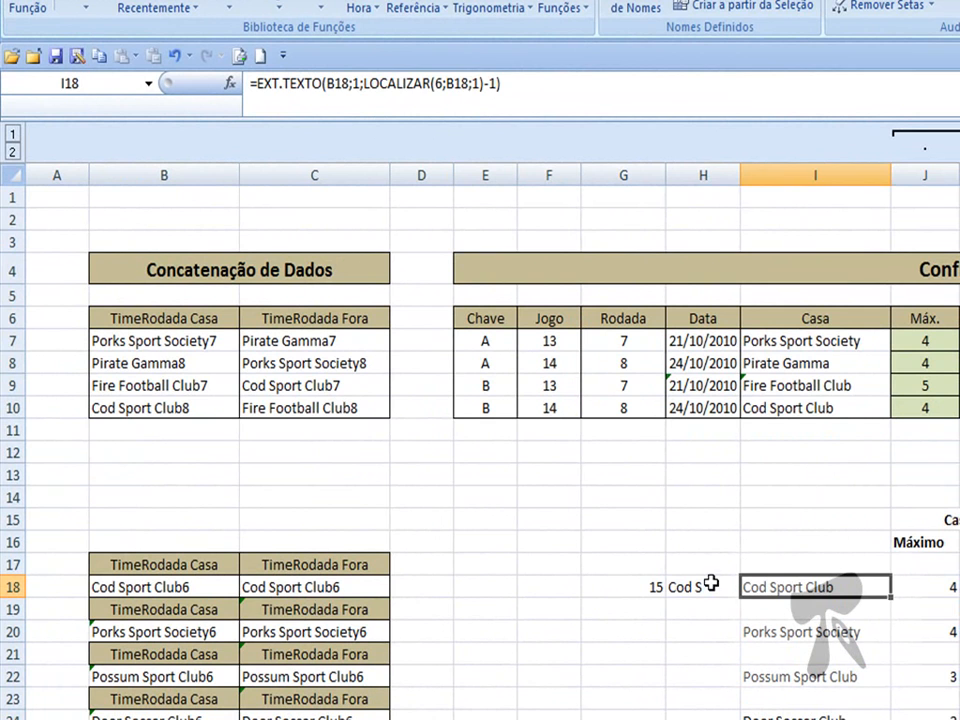
Change the formula in H18 to =EXT.TEXTO(B18;1;14) and widen column H to fit the full team name
left_click(710, 584)
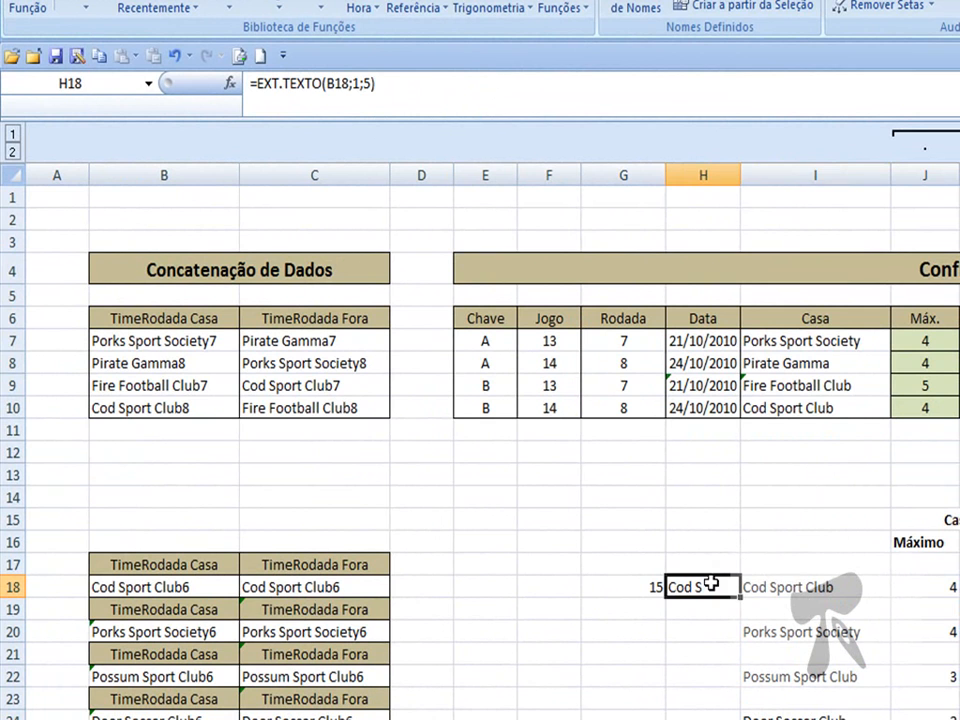
left_click(366, 87)
type("14")
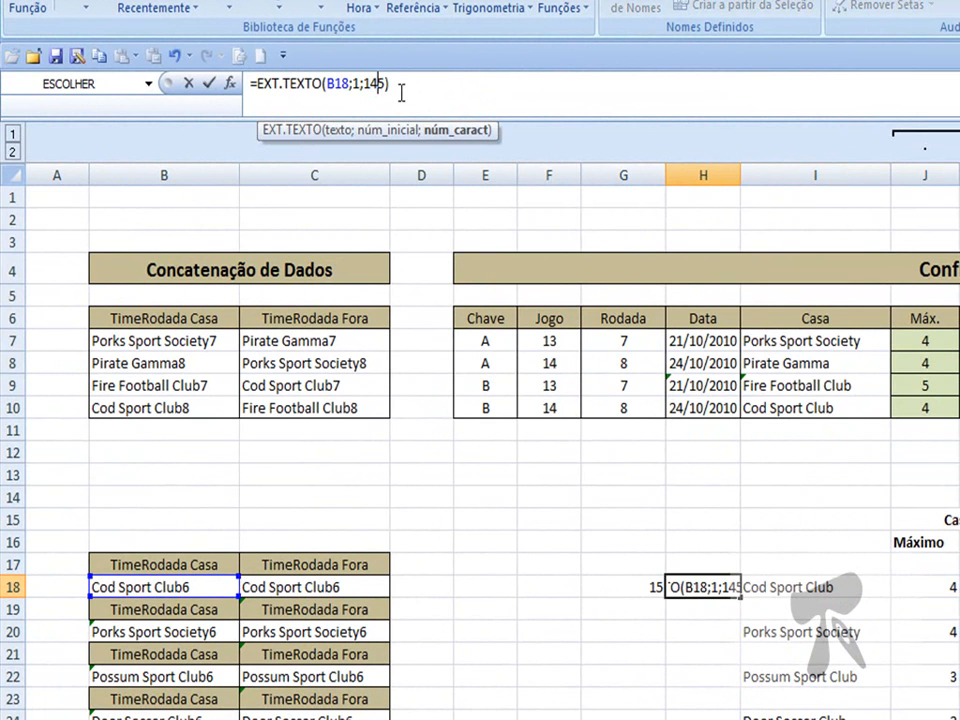
key("Return")
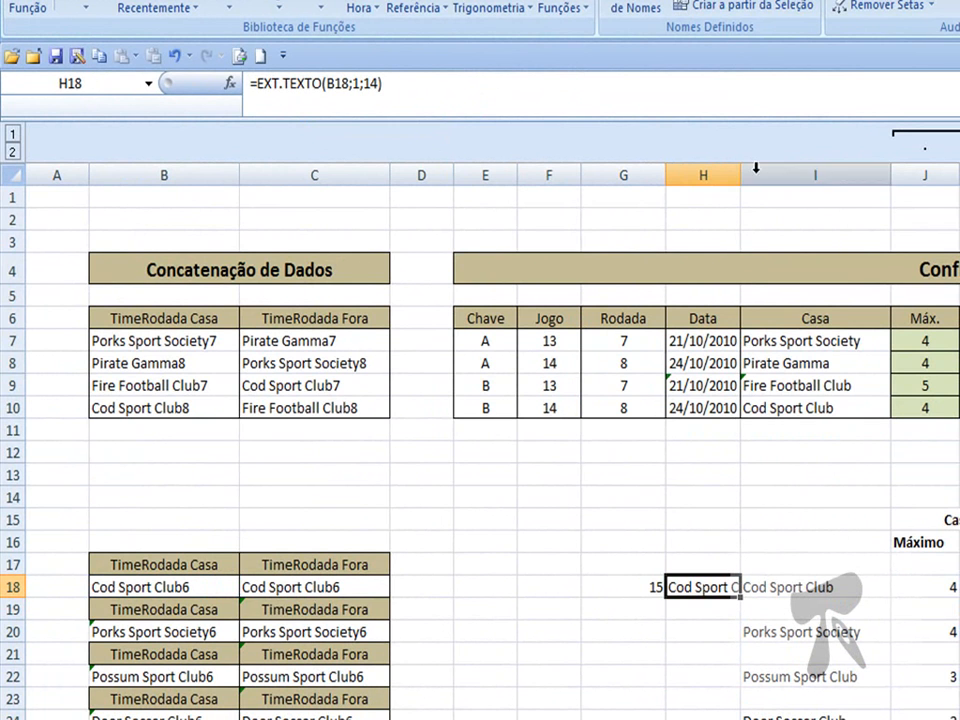
left_click_drag(742, 175, 765, 175)
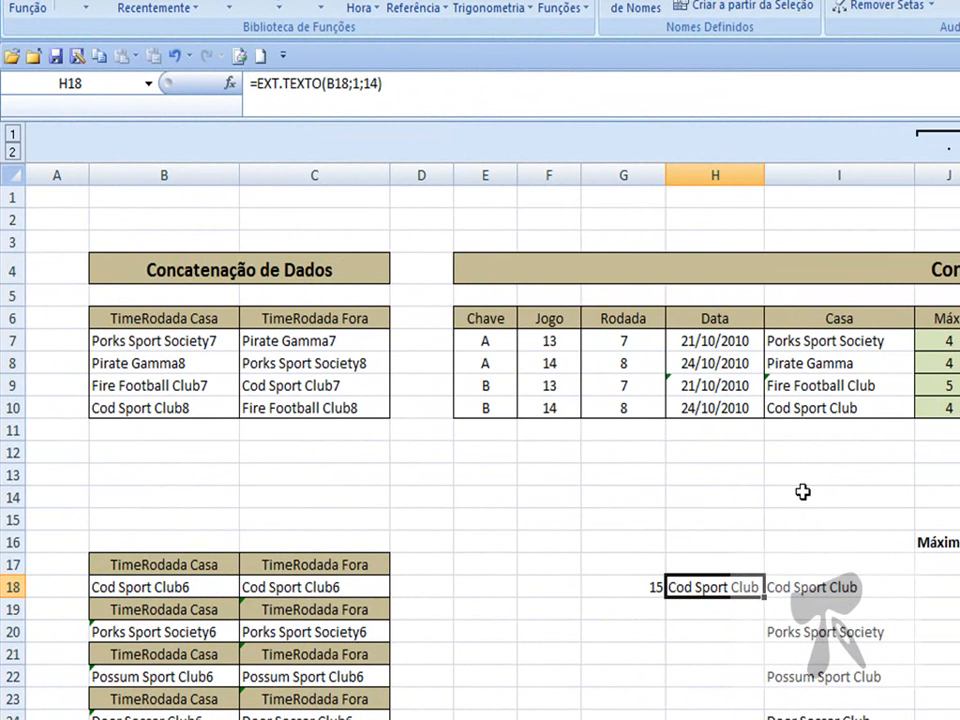
left_click(714, 613)
left_click(714, 587)
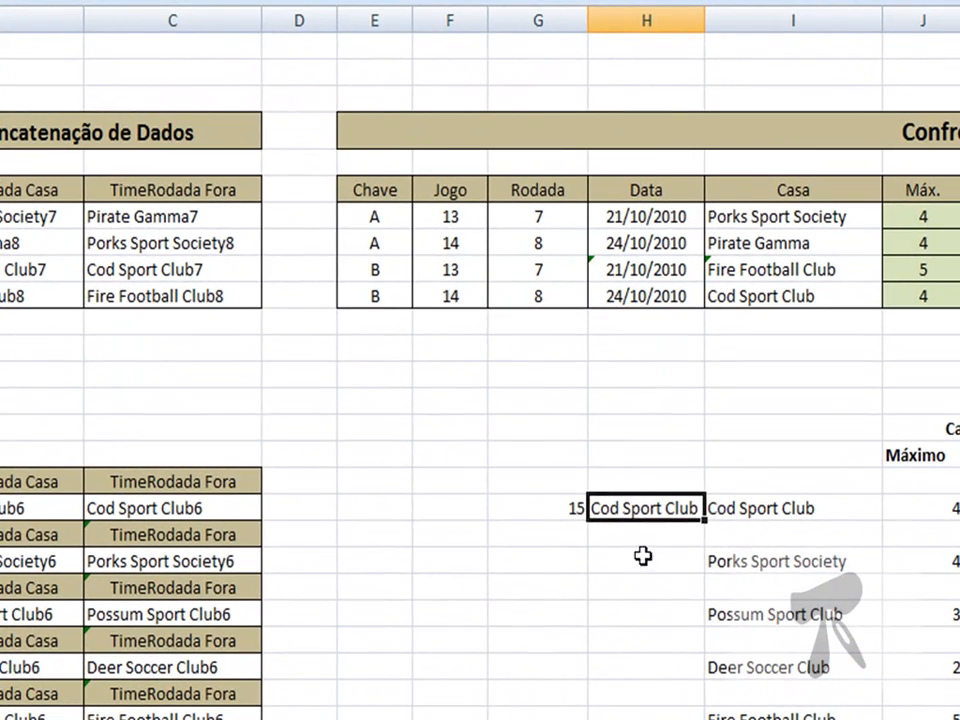
Examine the nested EXT.TEXTO and LOCALIZAR formulas for the home teams in I18, I20, I22 and I24
left_click(710, 630)
left_click(790, 563)
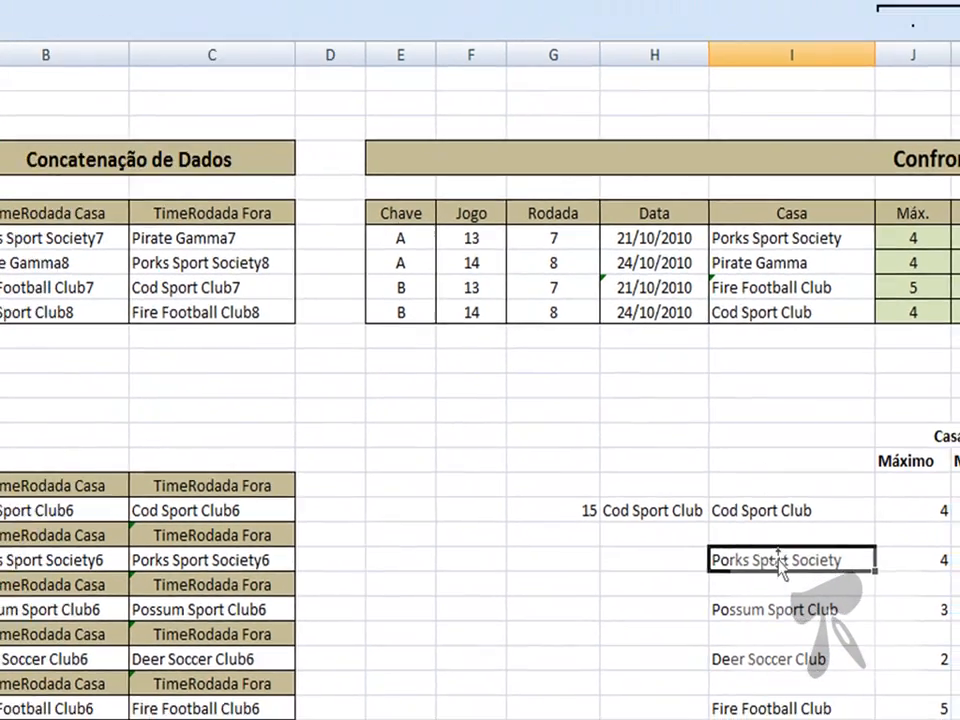
left_click(777, 616)
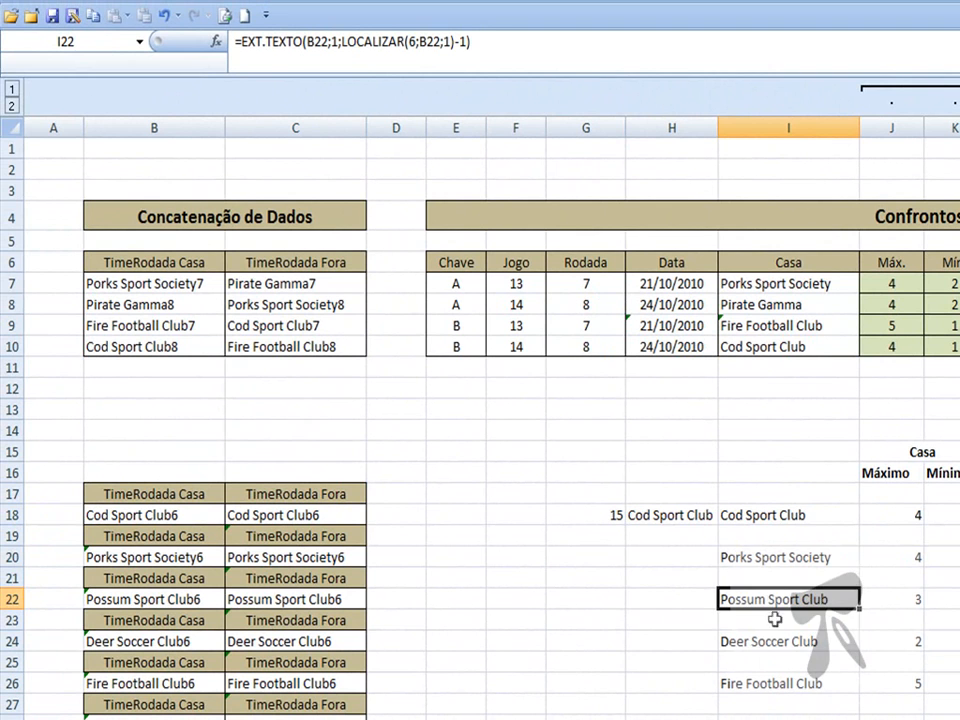
left_click(770, 638)
left_click(768, 600)
left_click(764, 556)
left_click(760, 518)
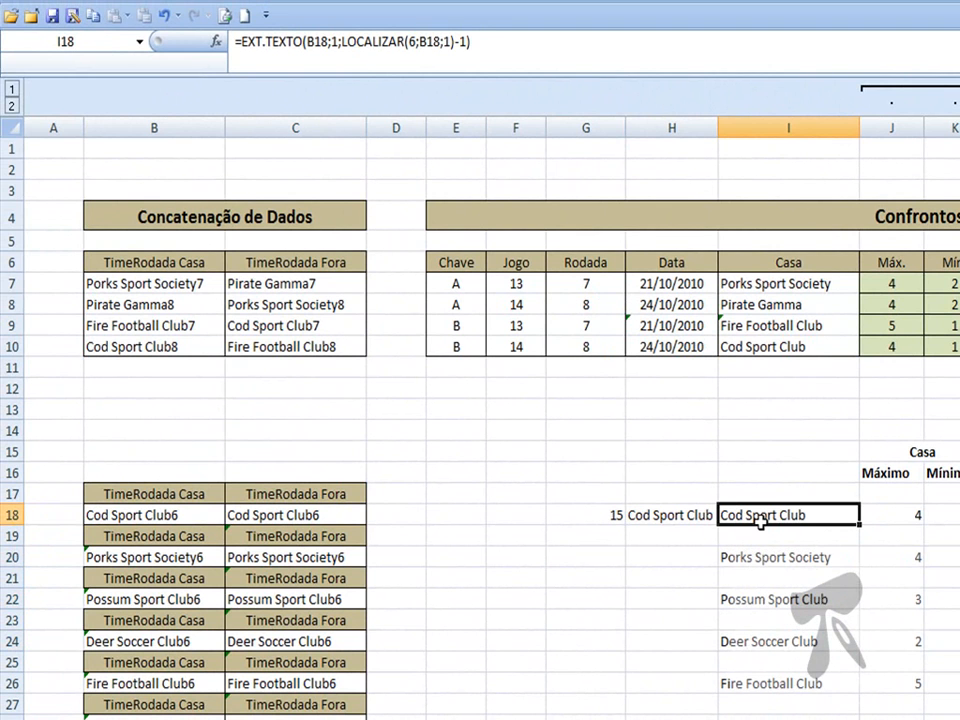
left_click(776, 572)
left_click(771, 558)
left_click(761, 510)
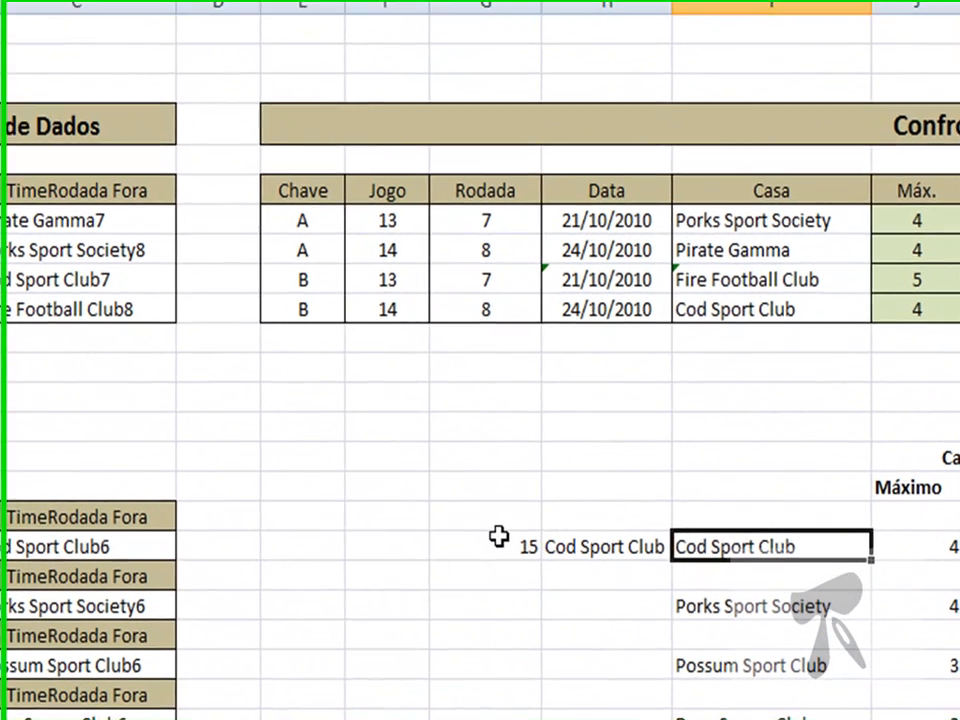
Copy the LOCALIZAR formula from G18 into G20, G22 and G24
left_click(595, 512)
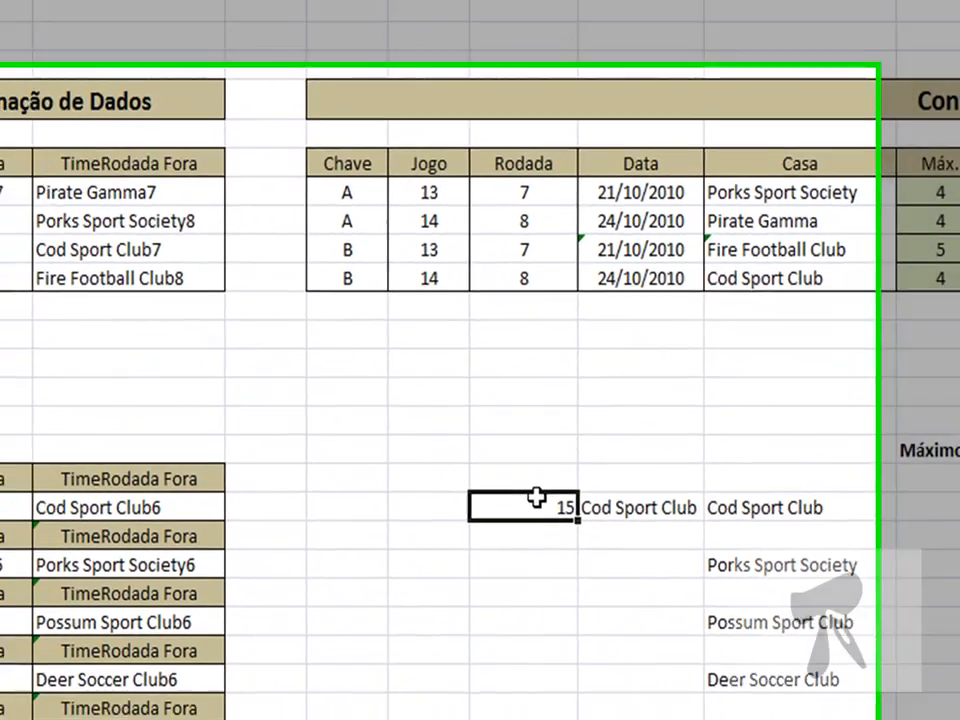
key("ctrl+c")
key("Down")
key("Down")
key("ctrl+v")
key("ctrl+c")
key("Down")
key("Down")
key("ctrl+v")
key("ctrl+c")
key("Down")
key("Down")
key("Return")
key("Up")
key("Up")
key("Up")
key("Up")
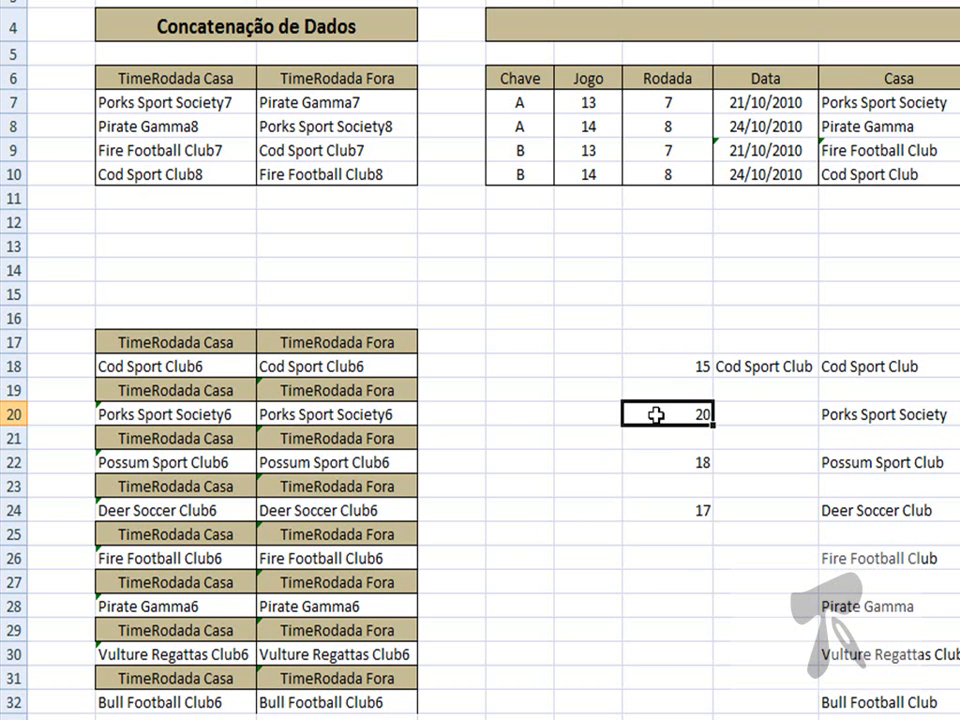
Compare the concatenated text in B20 with its LOCALIZAR result in G20, and check the results in G22 and G24
left_click(218, 422)
key("ctrl+v")
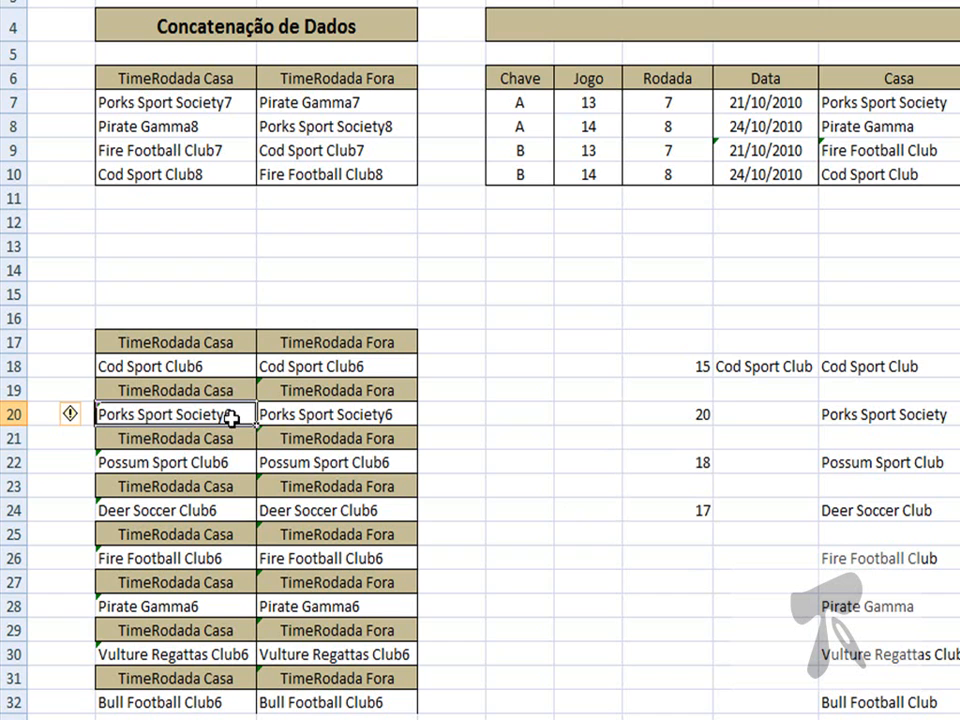
left_click(684, 408)
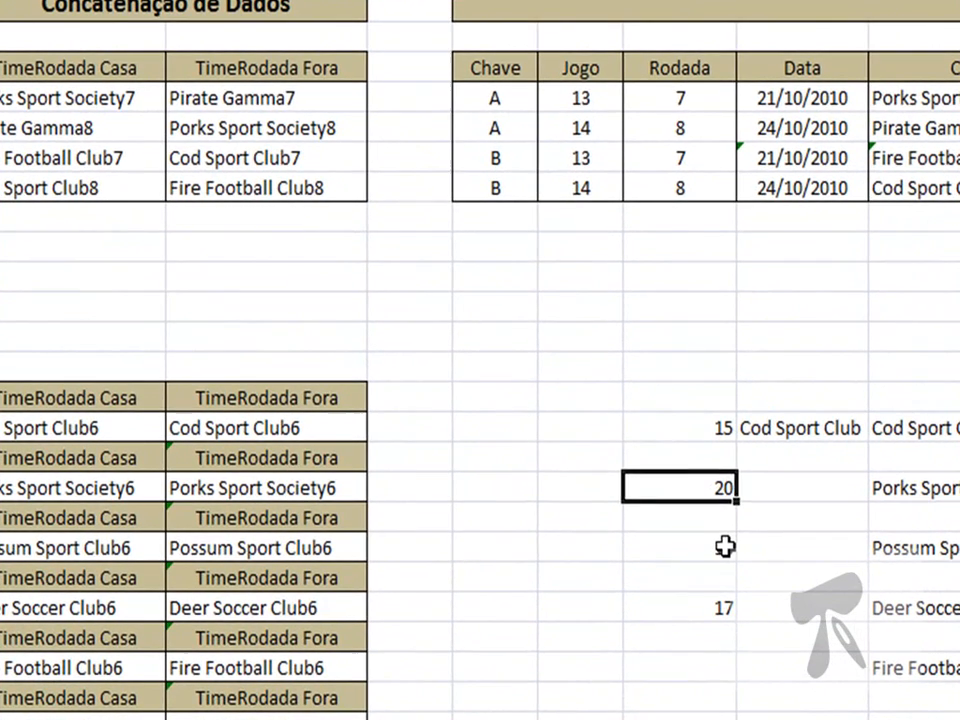
left_click(717, 514)
left_click(703, 571)
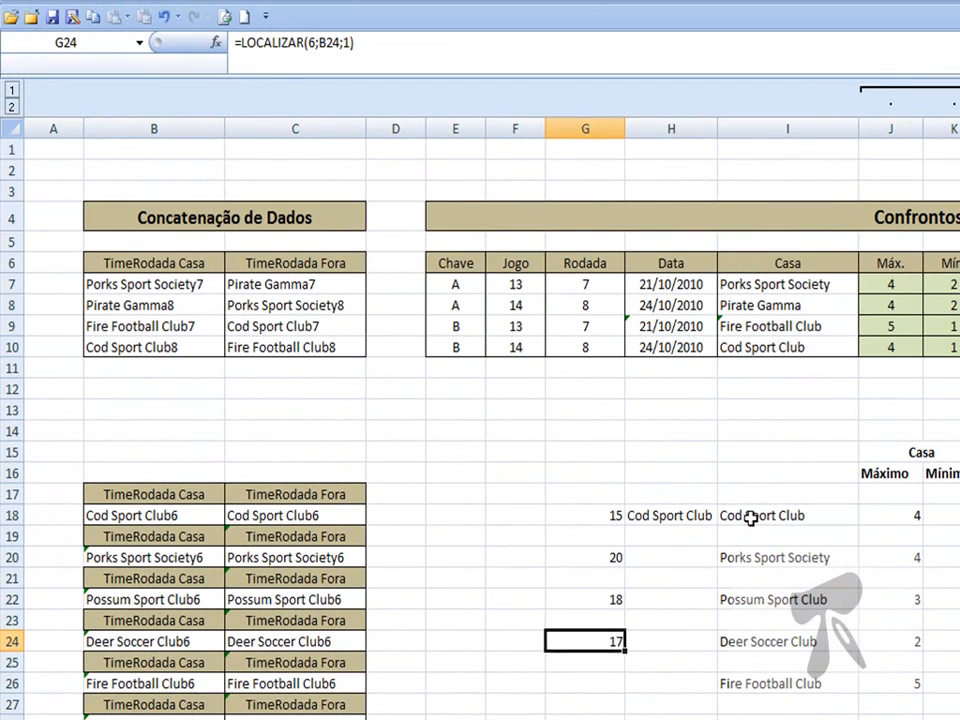
Compare the nested formula in I18 with the separate EXT.TEXTO formula in H18 and LOCALIZAR formula in G18
left_click(916, 428)
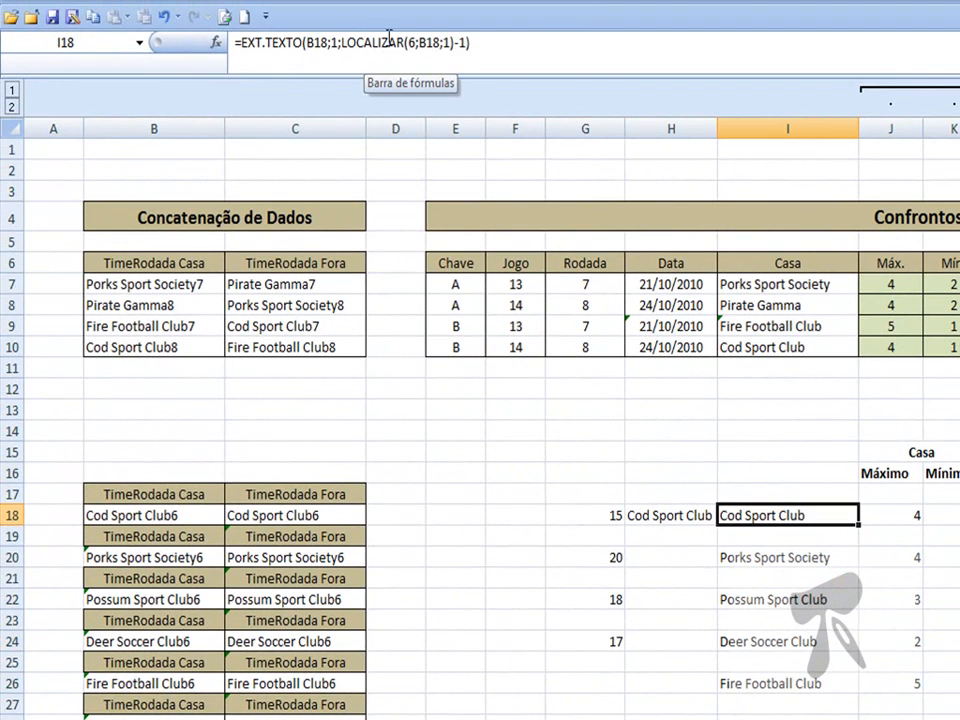
left_click(668, 518)
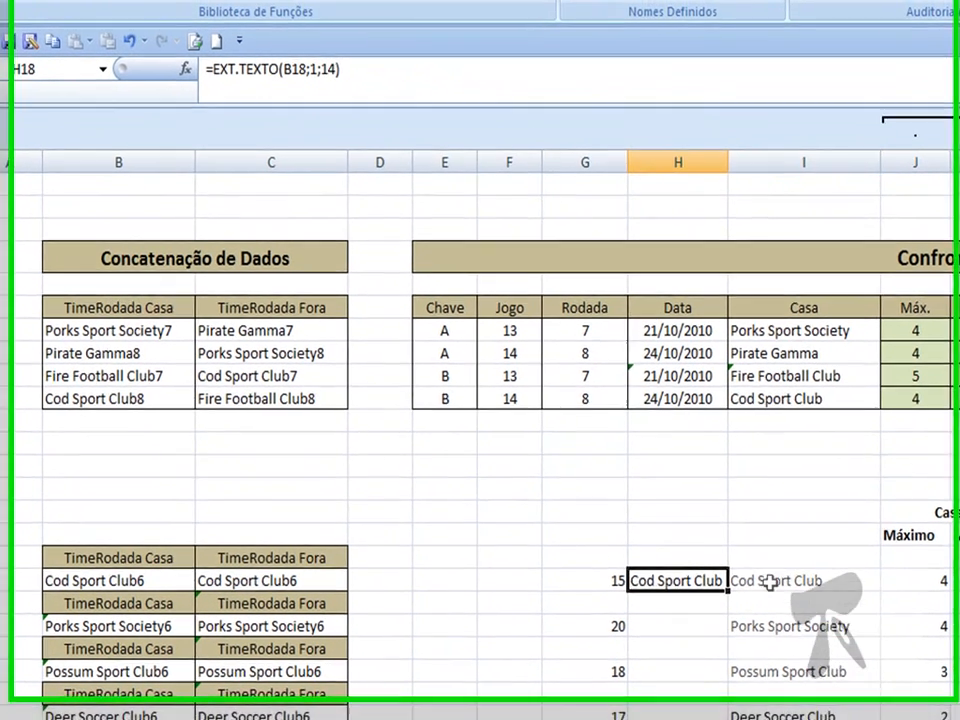
left_click(760, 515)
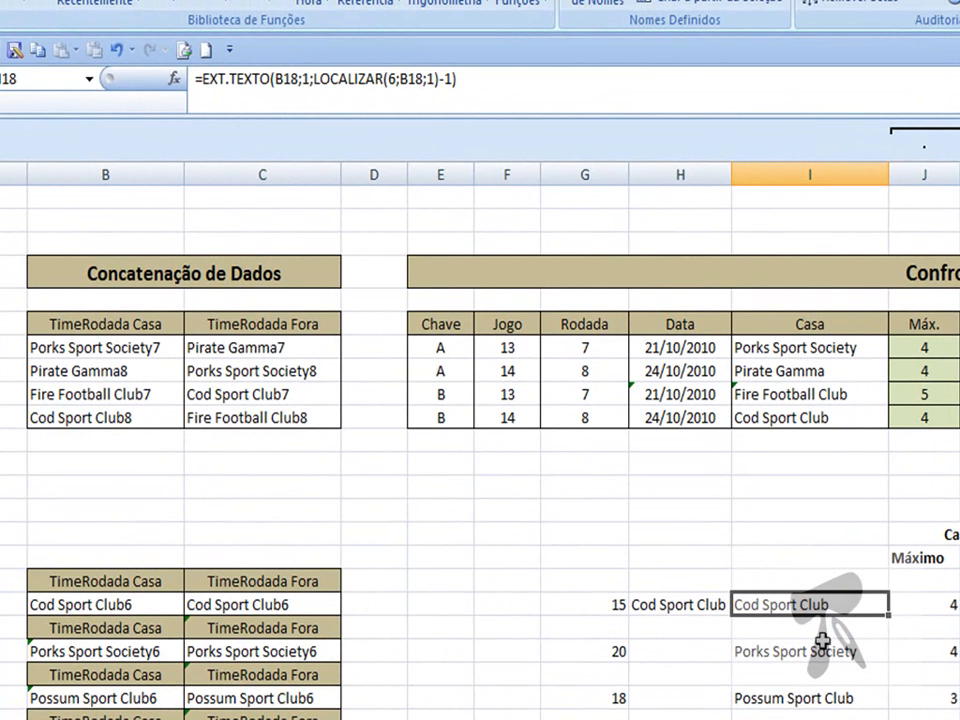
left_click(596, 605)
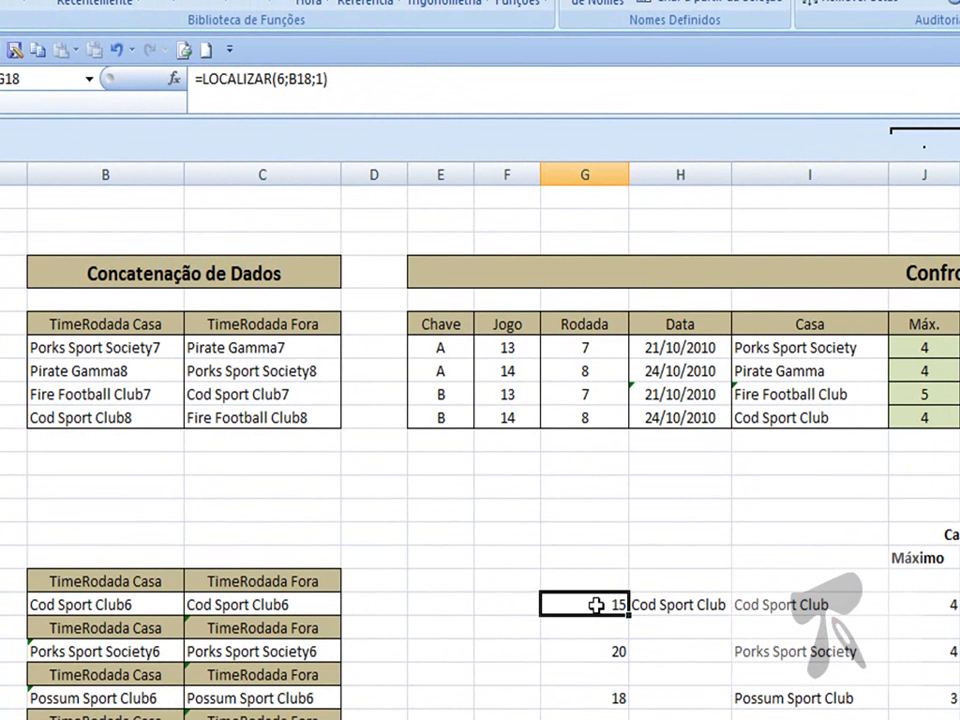
left_click(759, 605)
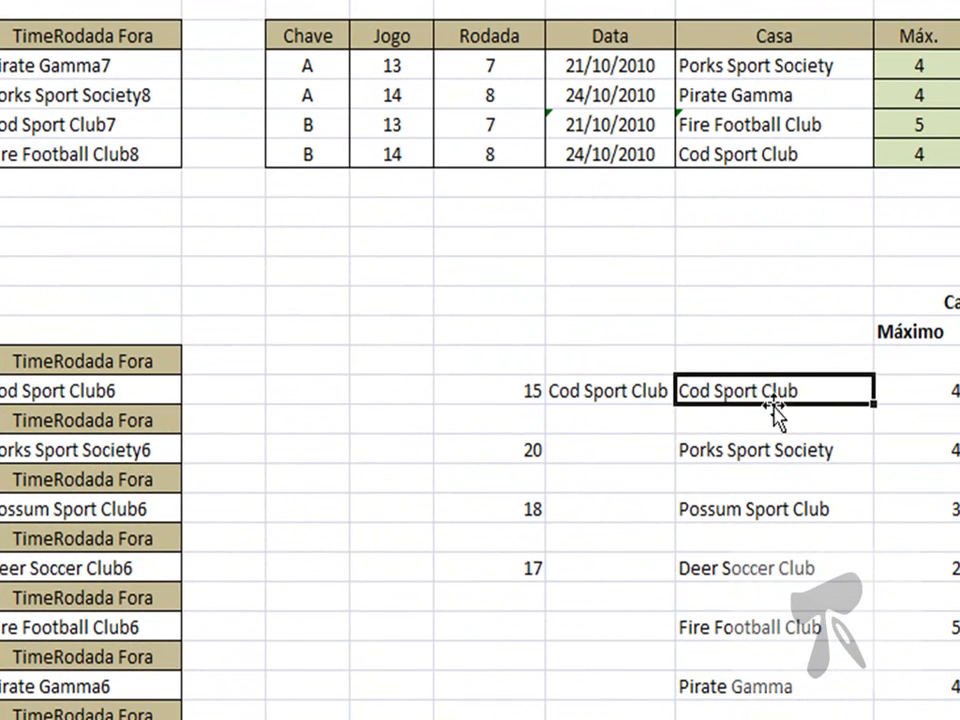
Review the extracted team names in column I from row 22 down to row 32
left_click(813, 653)
left_click(767, 508)
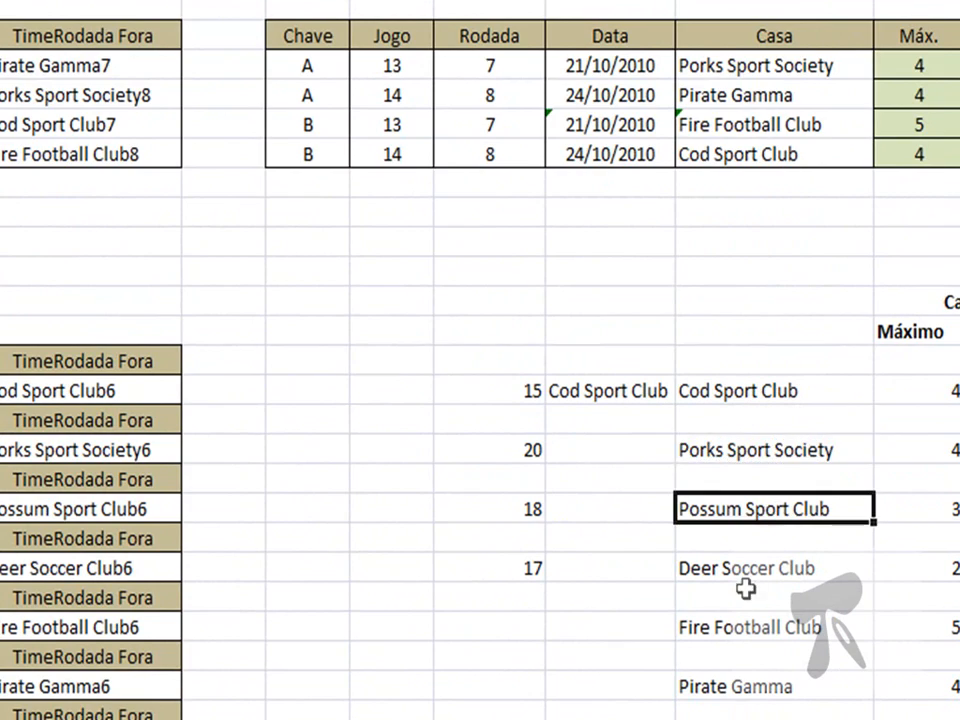
left_click(748, 572)
left_click(745, 627)
left_click(761, 570)
left_click(758, 620)
left_click(757, 661)
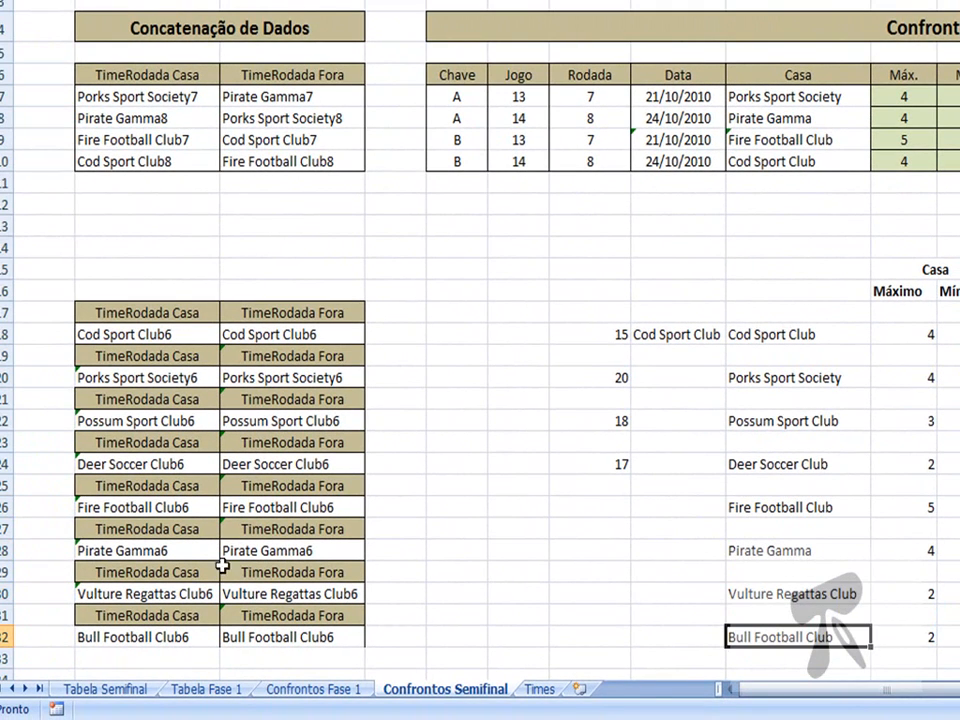
Examine how the PROCV formula in J7 looks up the home team from I7 in the range I18:K32
left_click(771, 337)
left_click(775, 96)
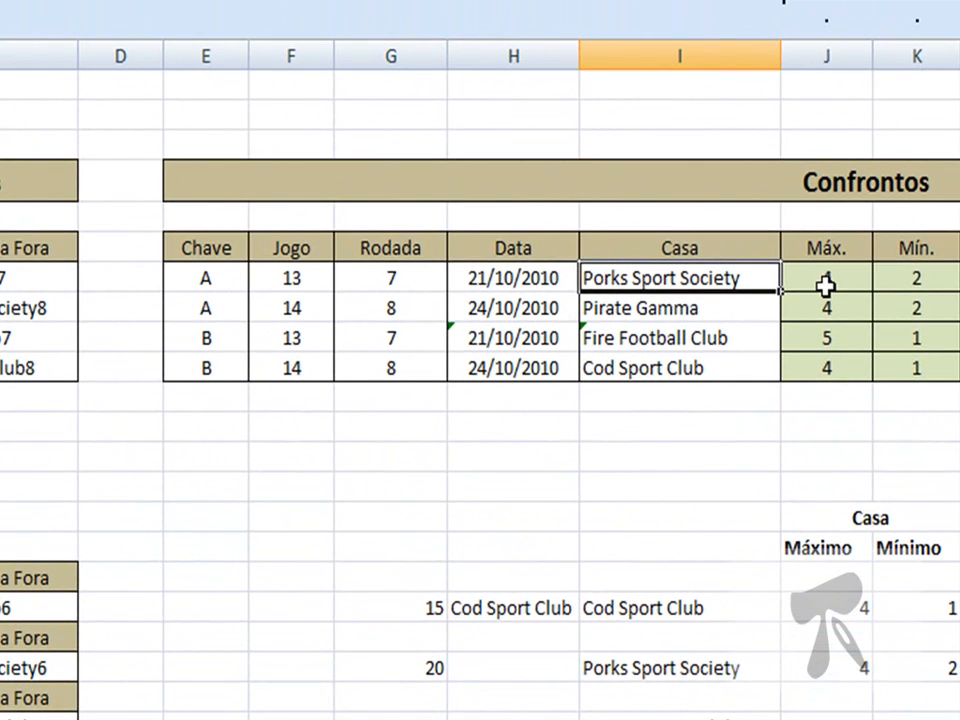
left_click(826, 286)
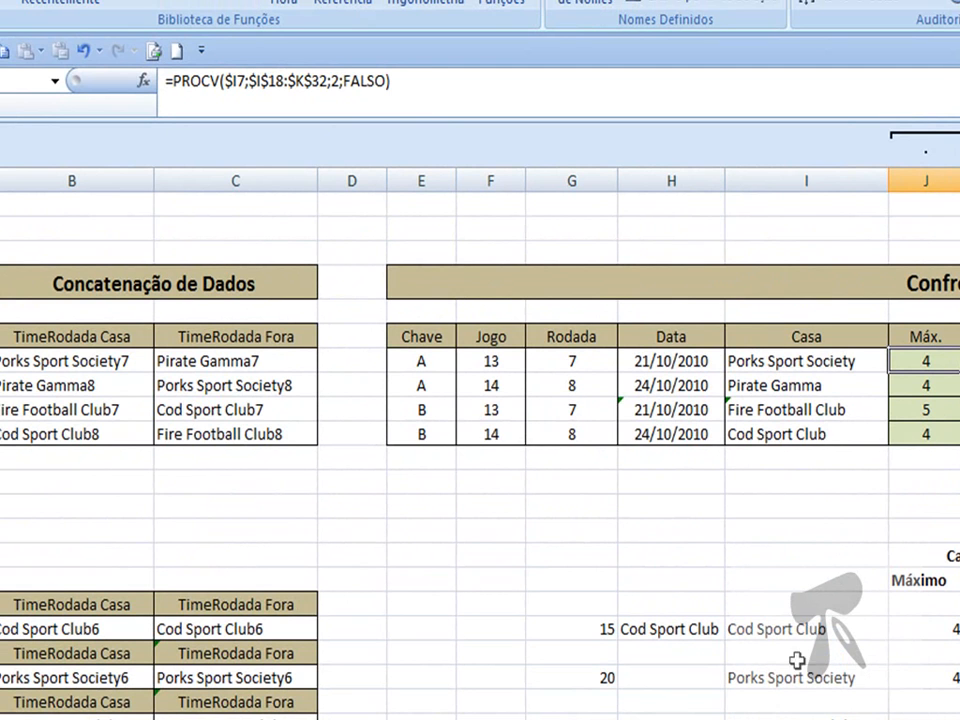
Review the nested formula in I18 once more against the fixed-length EXT.TEXTO formula in H18
left_click(790, 629)
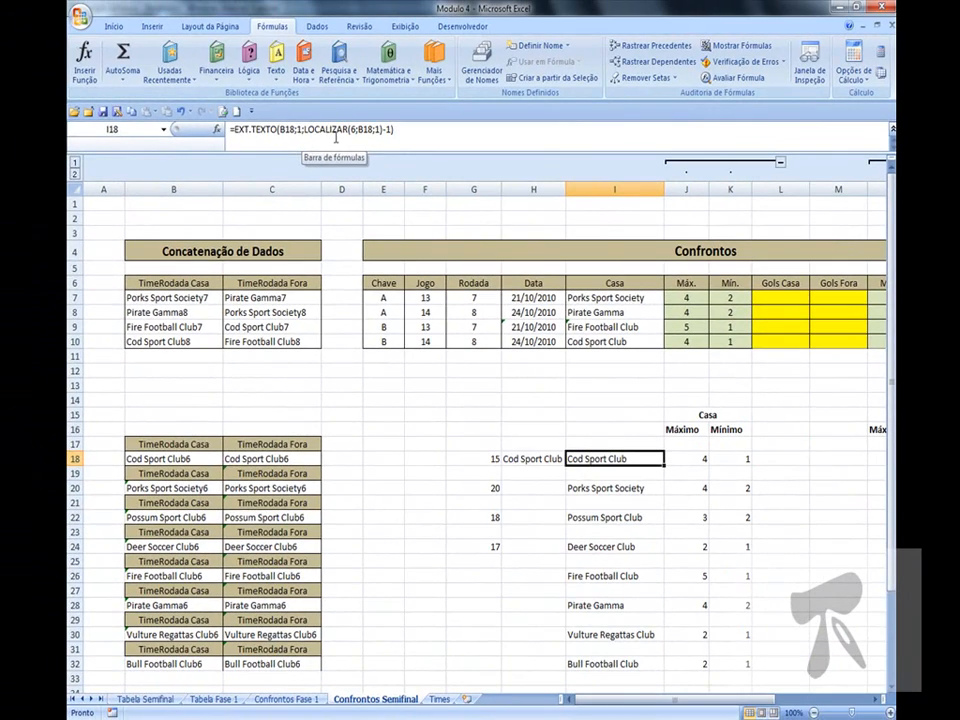
left_click(535, 459)
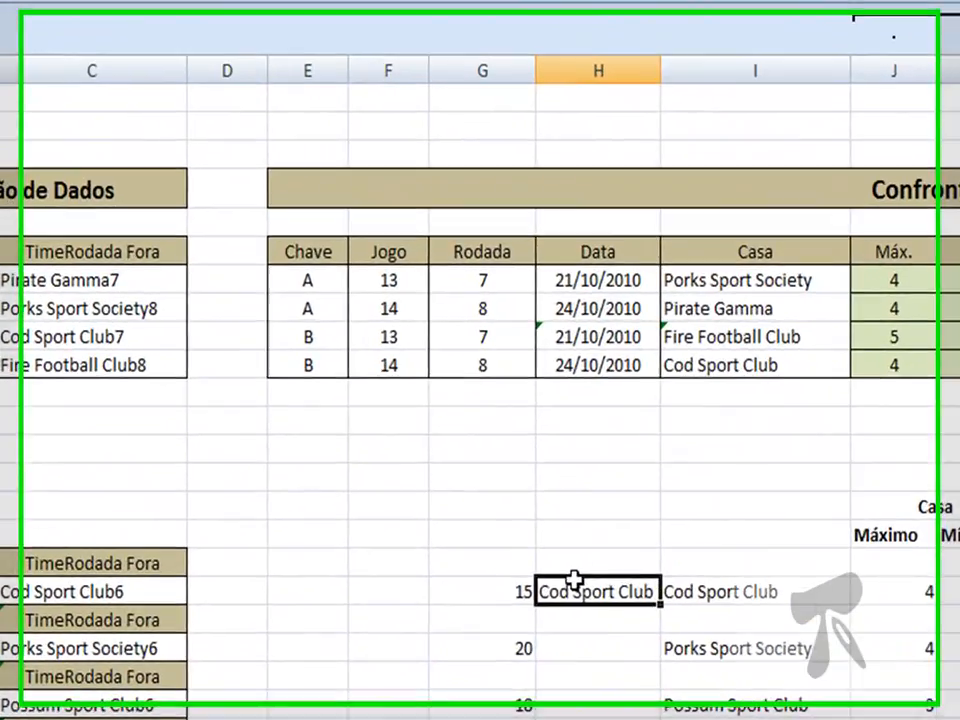
left_click(590, 459)
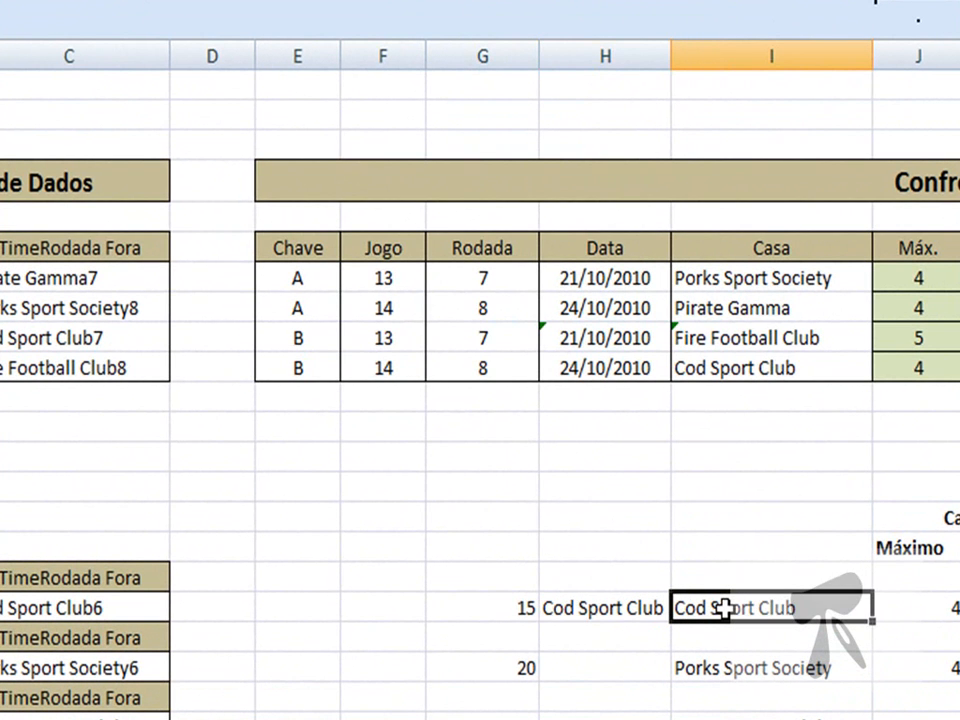